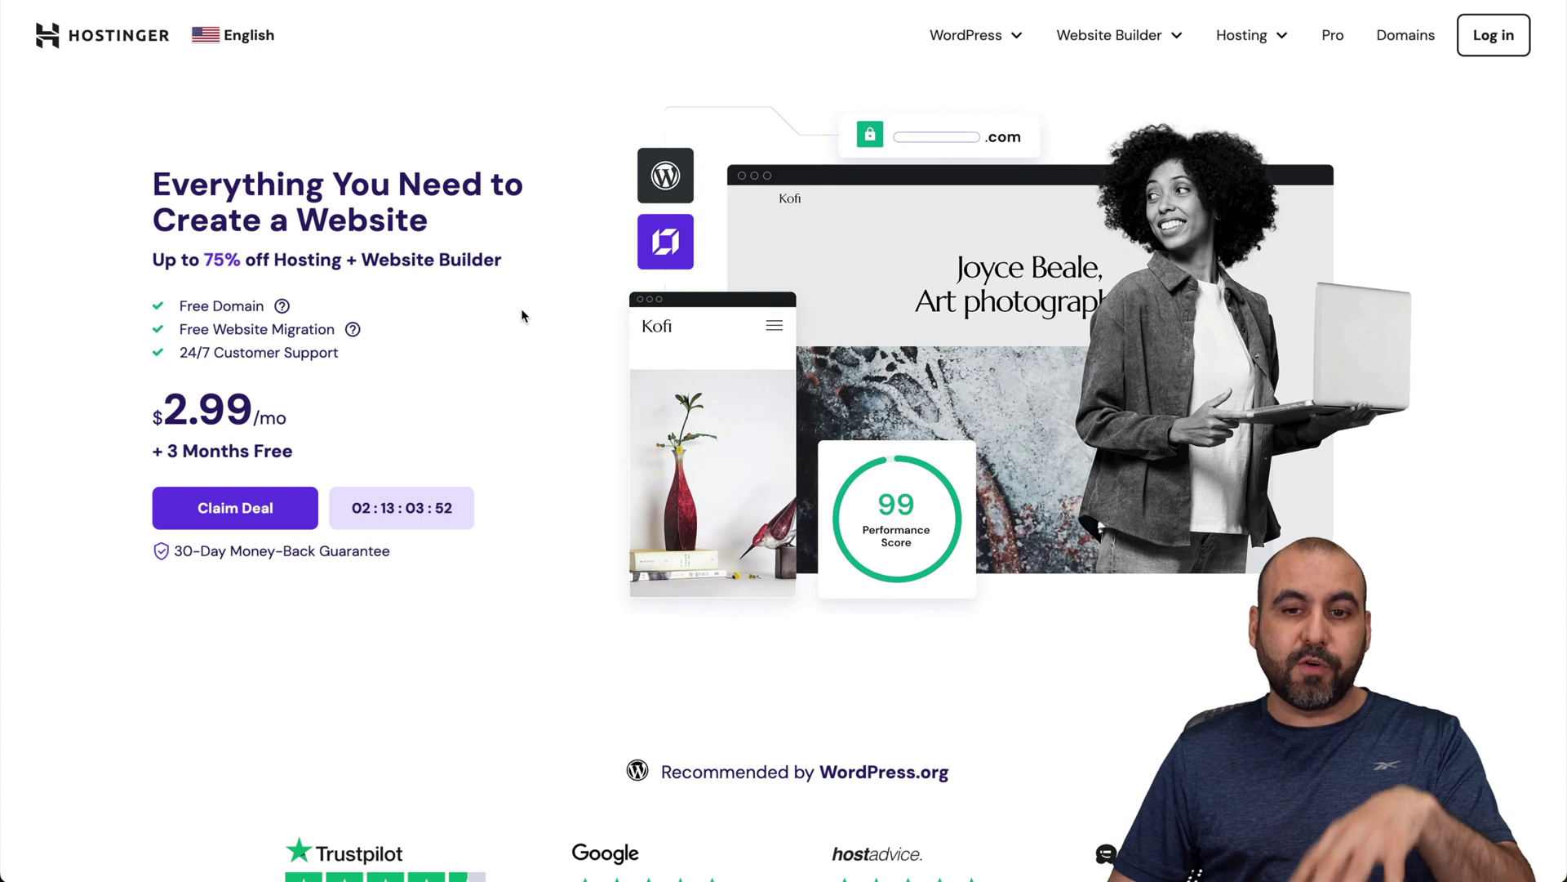
Step: Show Hostinger's VPS hosting page with the KVM 1 to KVM 8 plans ($4.99–$19.99/mo)
{"action": "left_click", "coordinate": [1253, 37]}
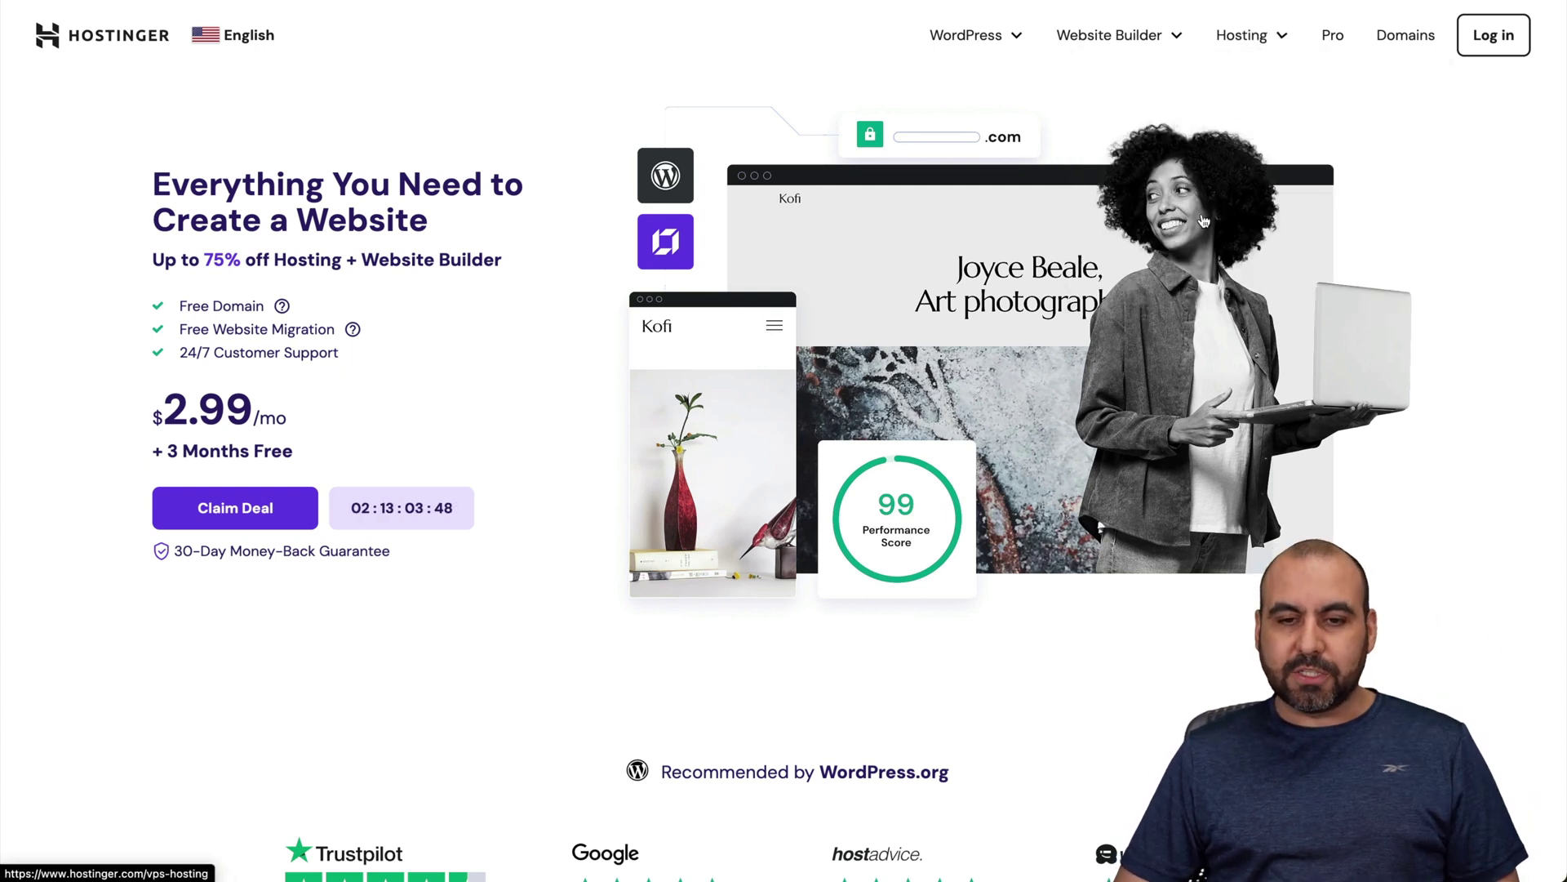
{"action": "scroll", "coordinate": [887, 542], "scroll_direction": "down", "scroll_amount": 10}
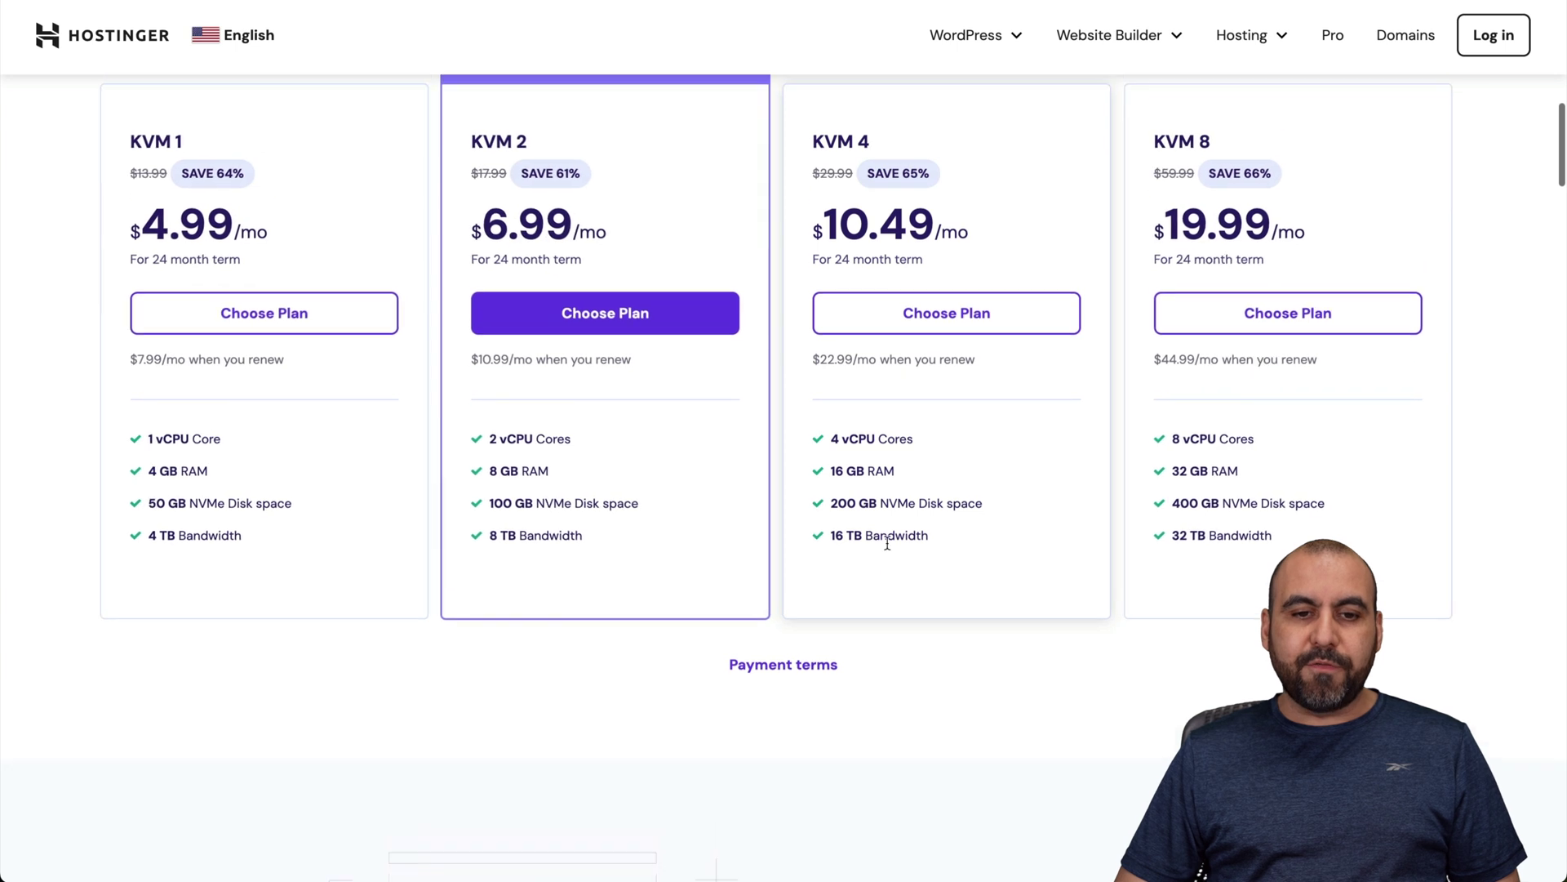
{"action": "scroll", "coordinate": [886, 541], "scroll_direction": "up", "scroll_amount": 2}
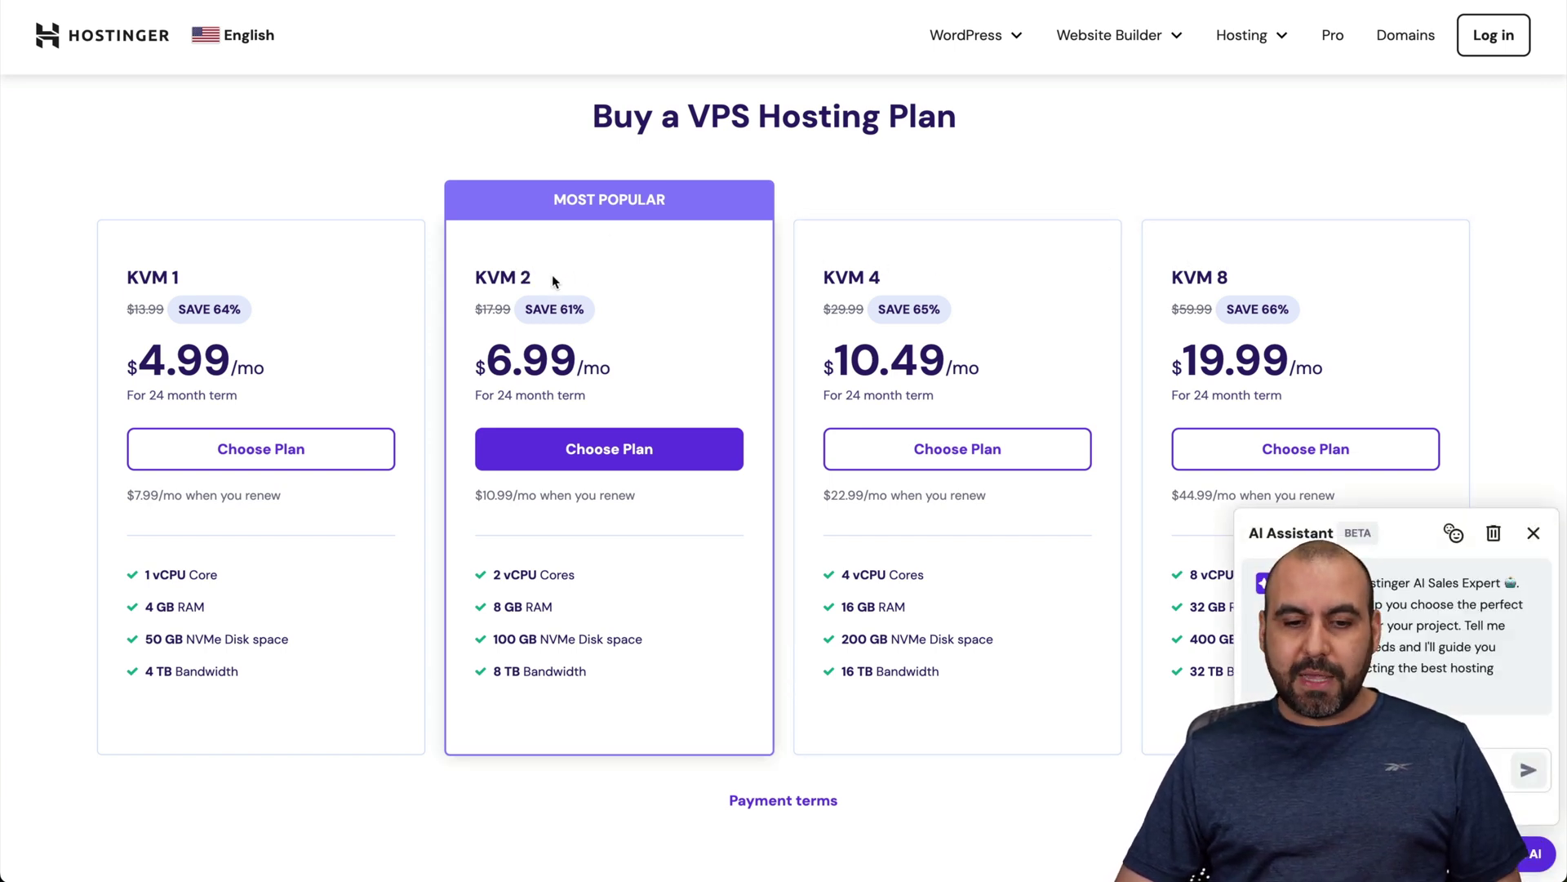
Step: Choose the 24-month KVM 2 plan and bring the payment section into view
{"action": "left_click", "coordinate": [621, 448]}
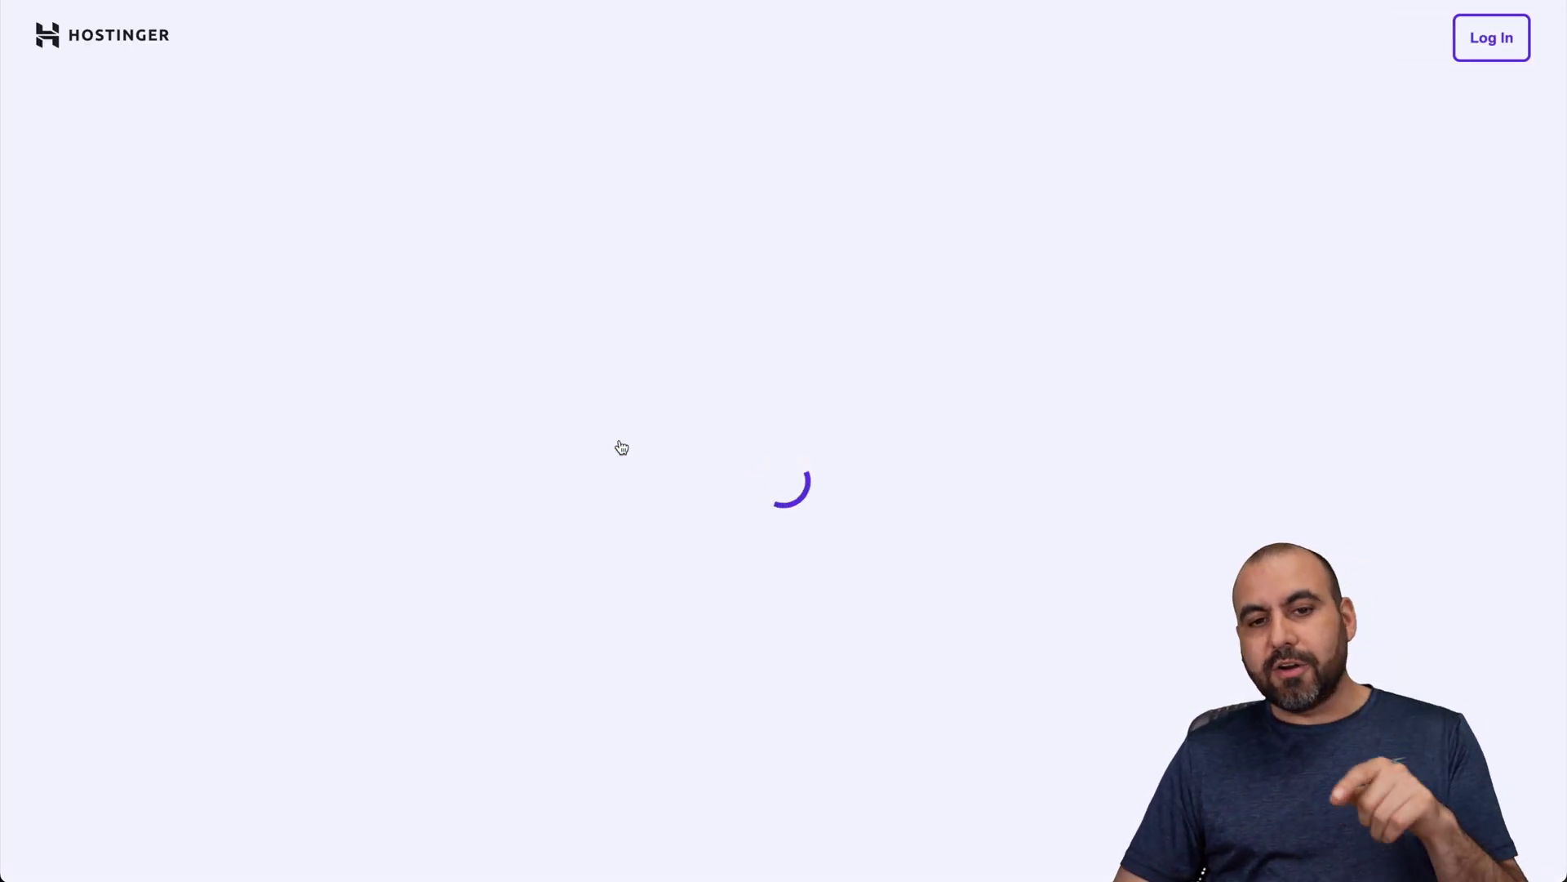
{"action": "scroll", "coordinate": [621, 447], "scroll_direction": "down", "scroll_amount": 2}
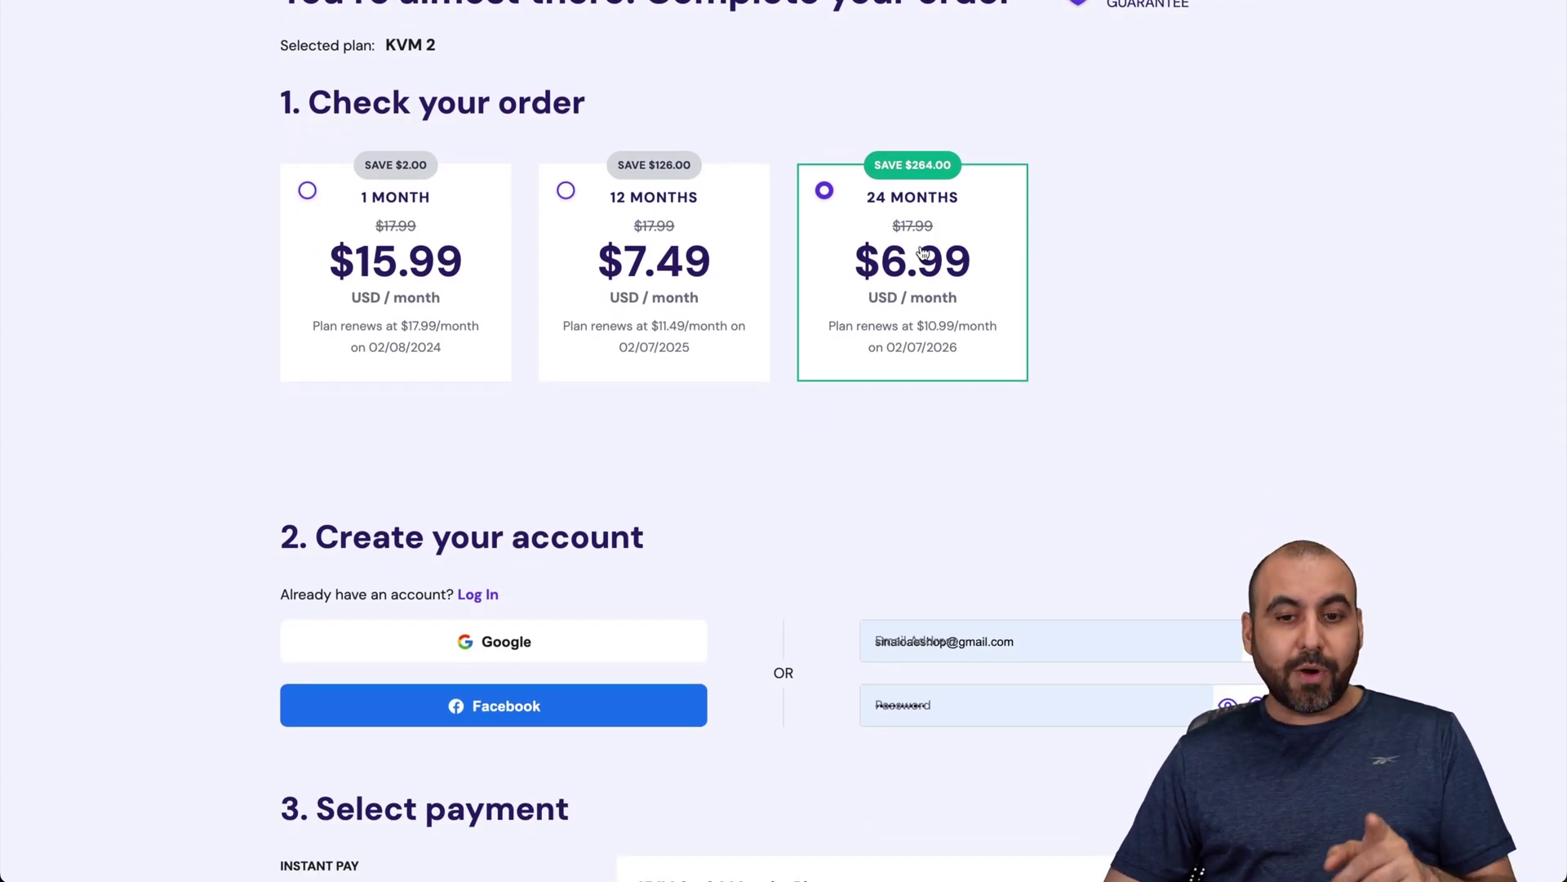
{"action": "scroll", "coordinate": [956, 452], "scroll_direction": "down", "scroll_amount": 7}
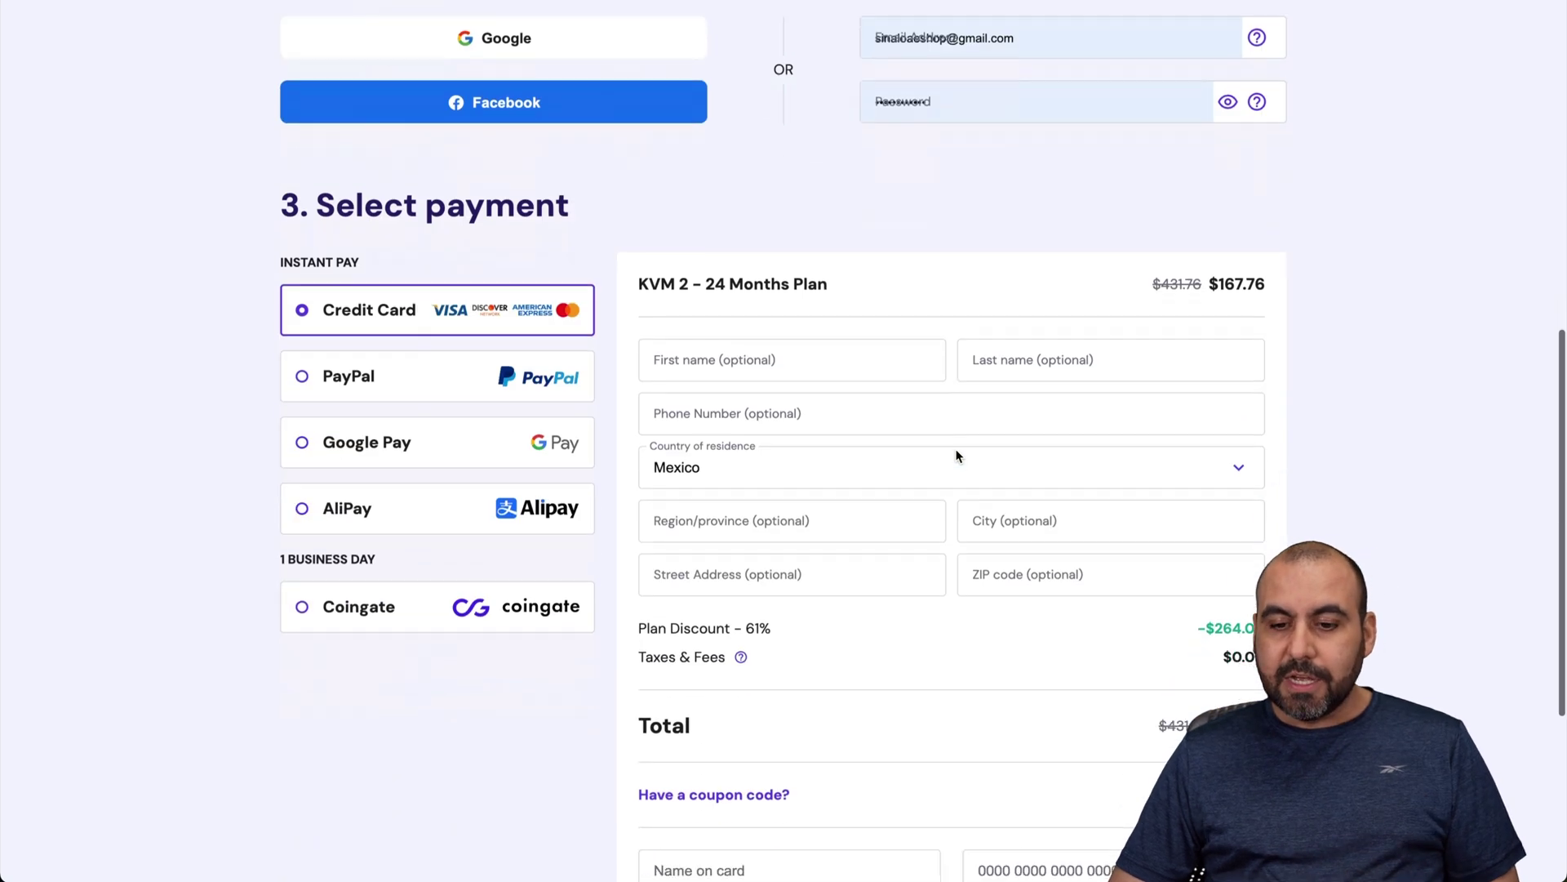
{"action": "scroll", "coordinate": [955, 453], "scroll_direction": "down", "scroll_amount": 3}
Step: Apply coupon code SAASMASTER, lowering the total to $150.98
{"action": "left_click", "coordinate": [782, 563]}
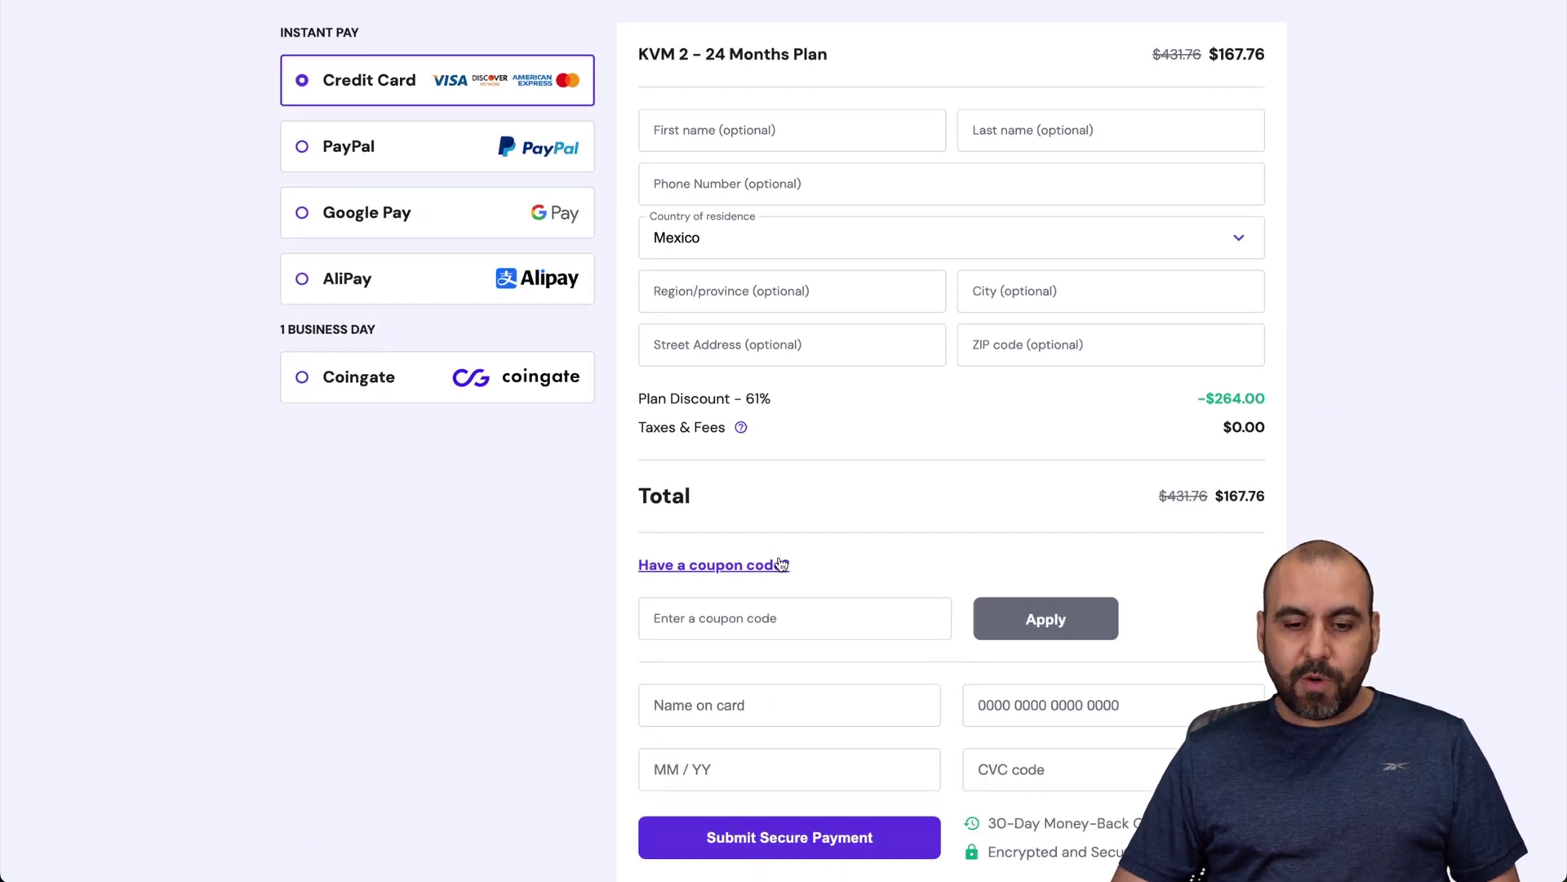
{"action": "left_click", "coordinate": [727, 620]}
{"action": "type", "text": "SAASMASTER"}
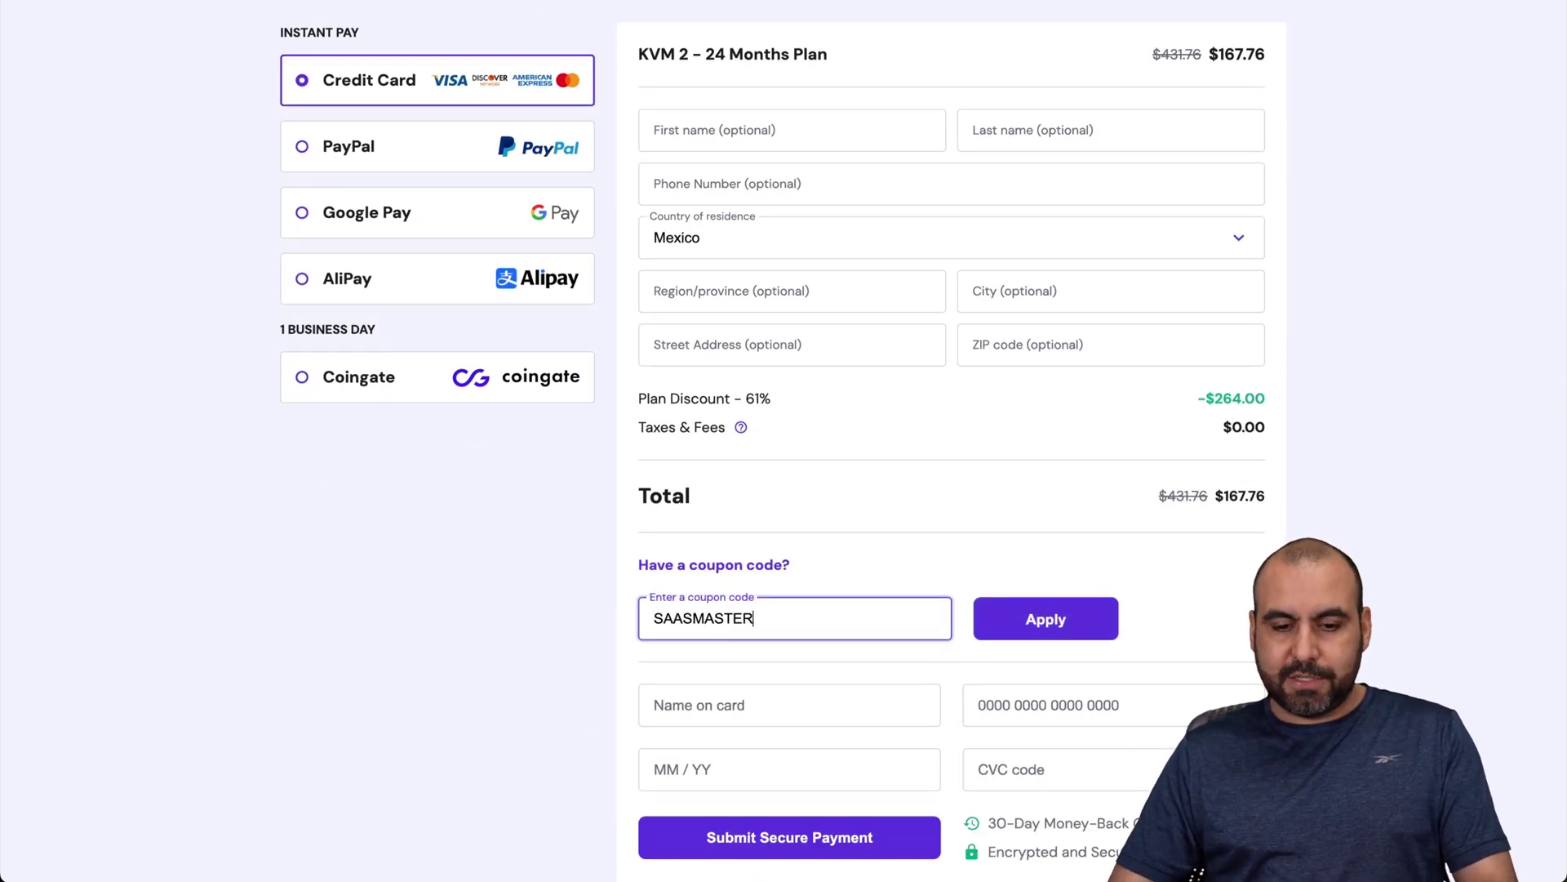
{"action": "left_click", "coordinate": [1049, 622]}
{"action": "scroll", "coordinate": [552, 339], "scroll_direction": "down", "scroll_amount": 2}
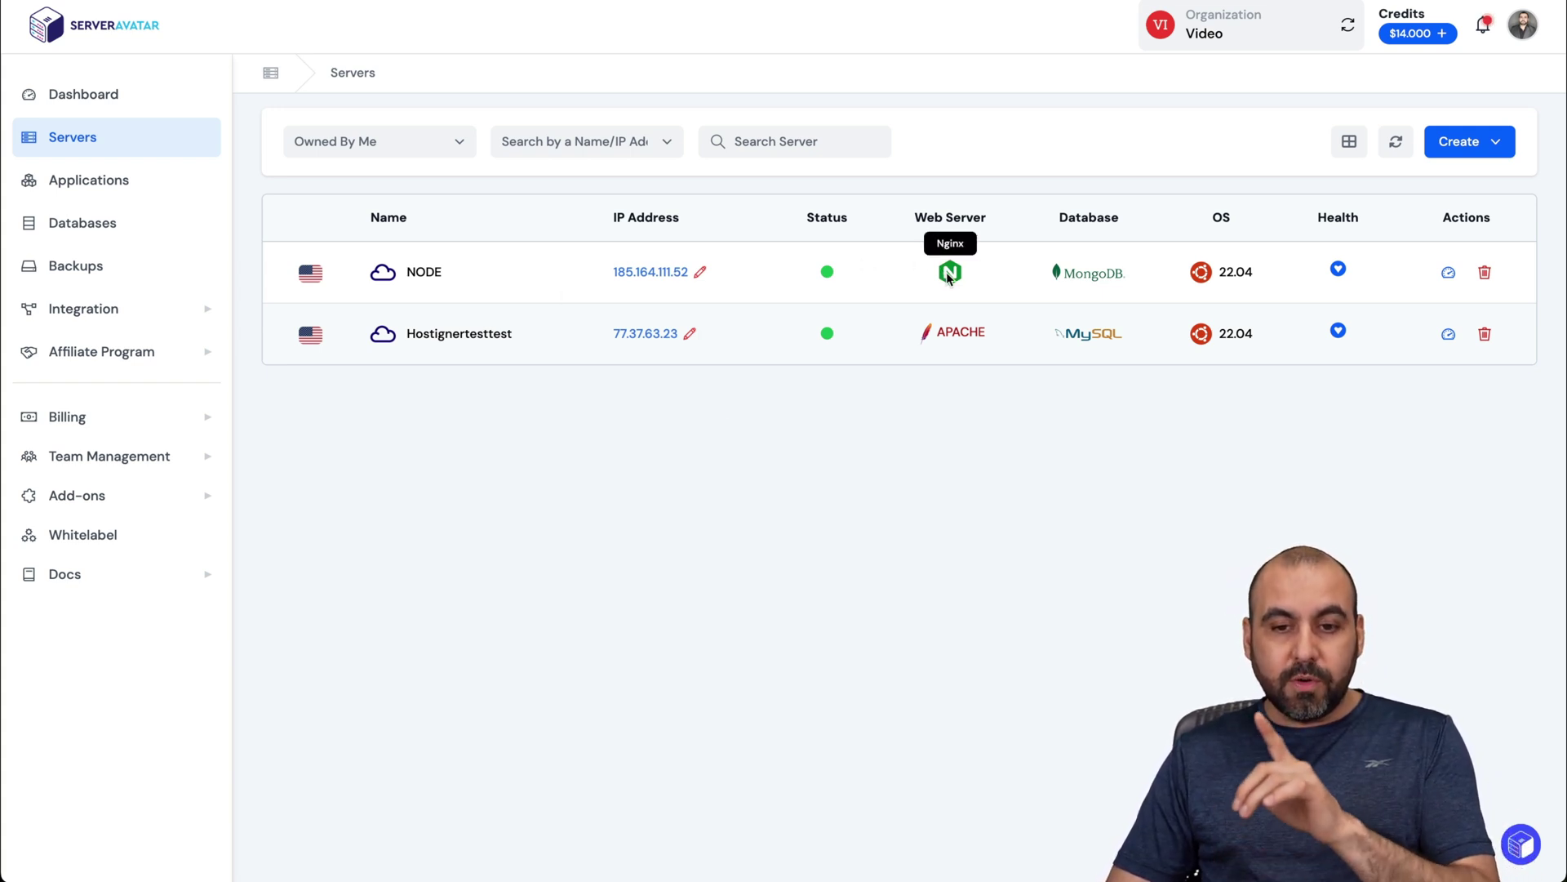
Step: Open the NODE server's Applications list and start creating a new application
{"action": "left_click", "coordinate": [420, 273]}
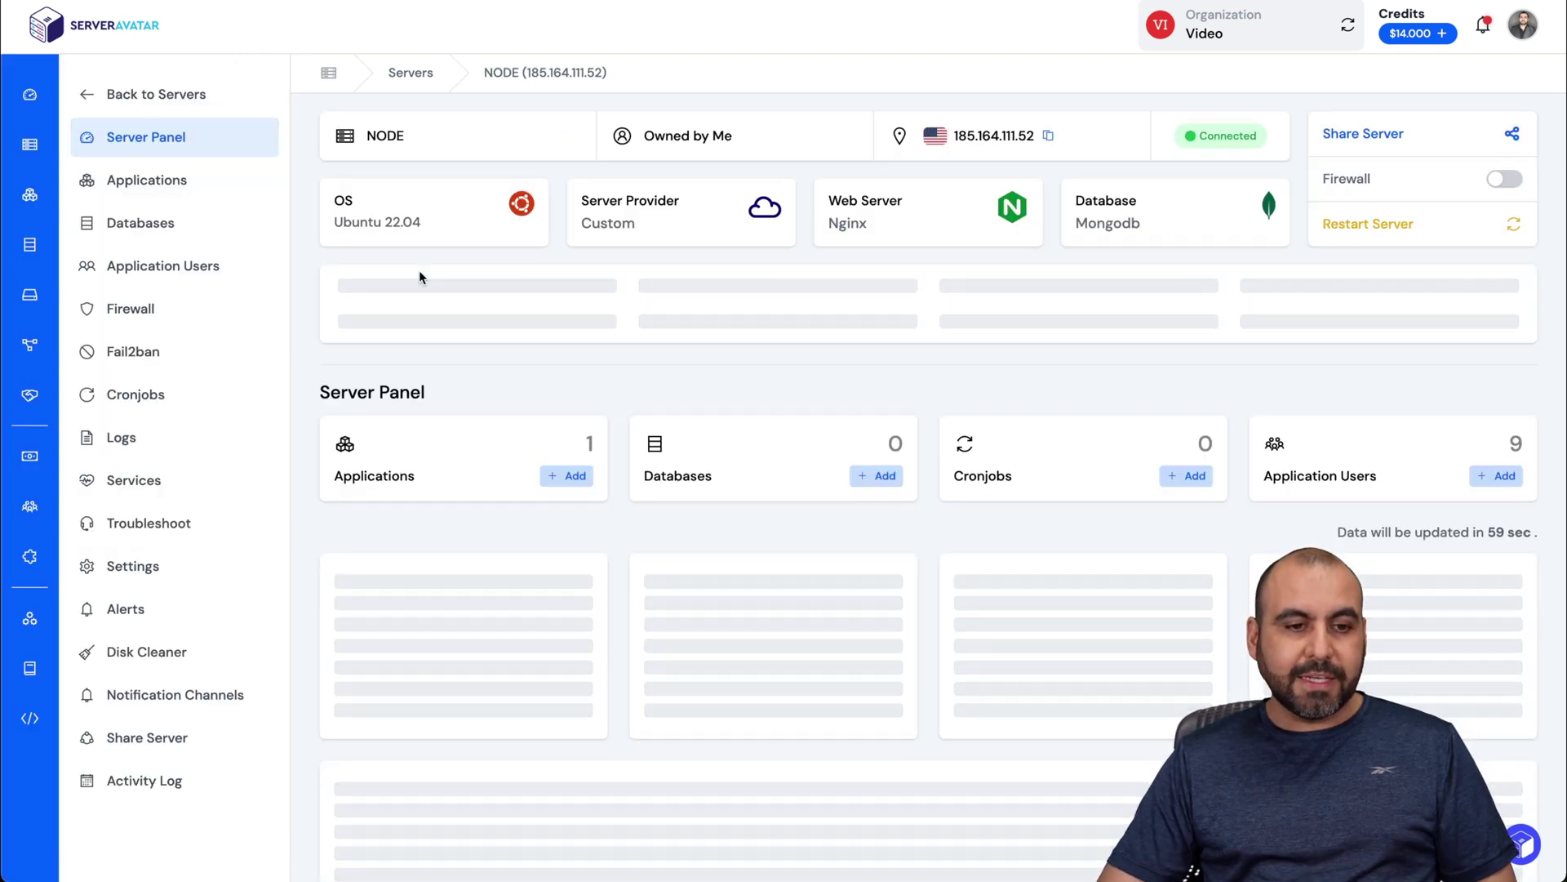
{"action": "left_click", "coordinate": [171, 193]}
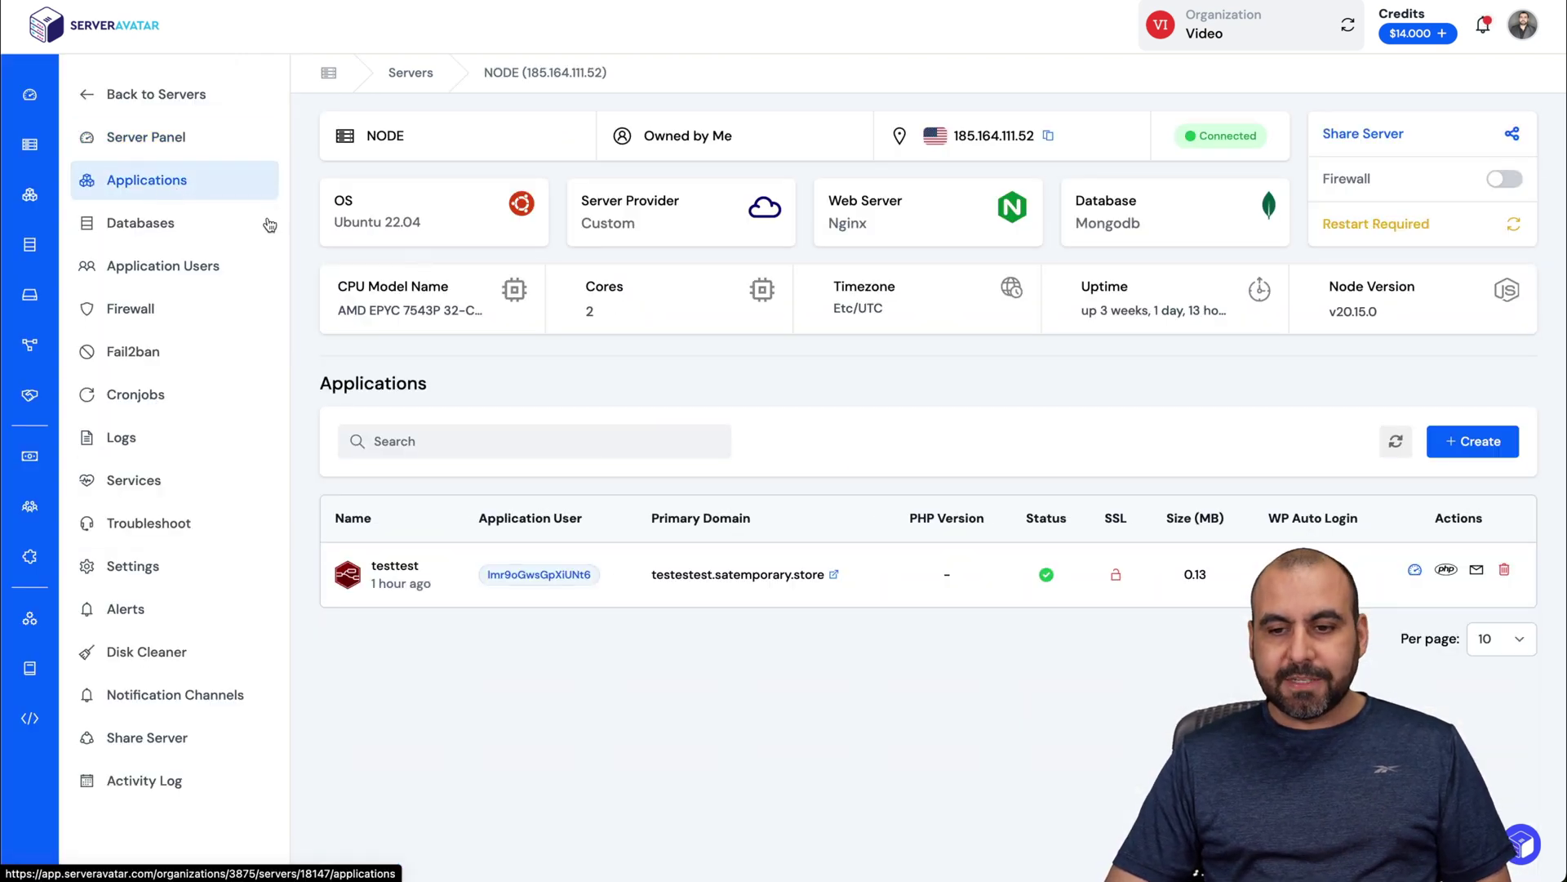
{"action": "left_click", "coordinate": [1501, 442]}
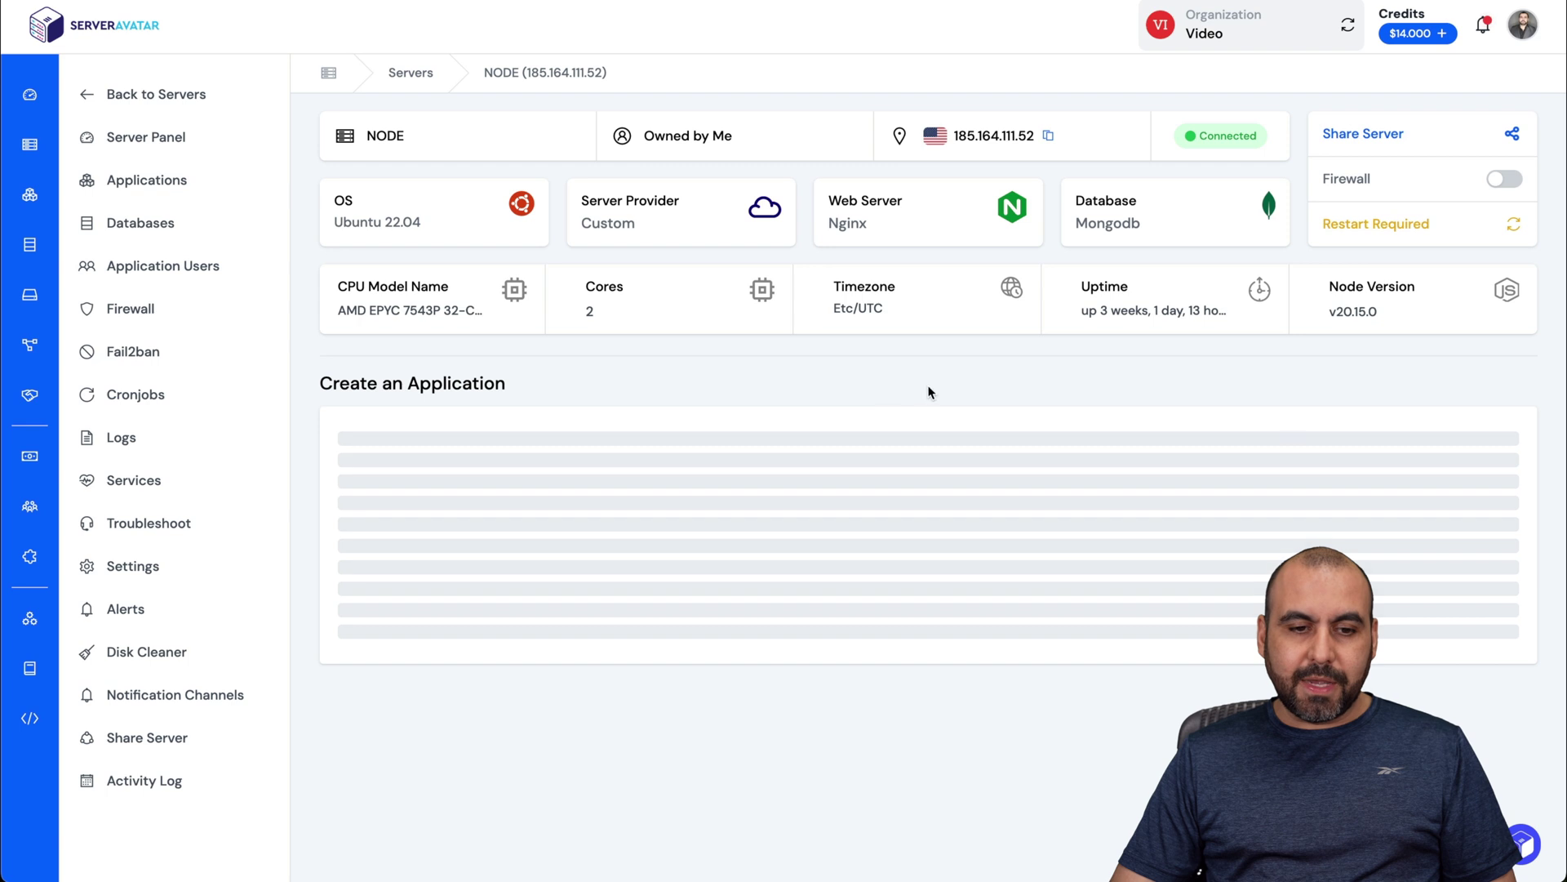
{"action": "scroll", "coordinate": [930, 390], "scroll_direction": "down", "scroll_amount": 3}
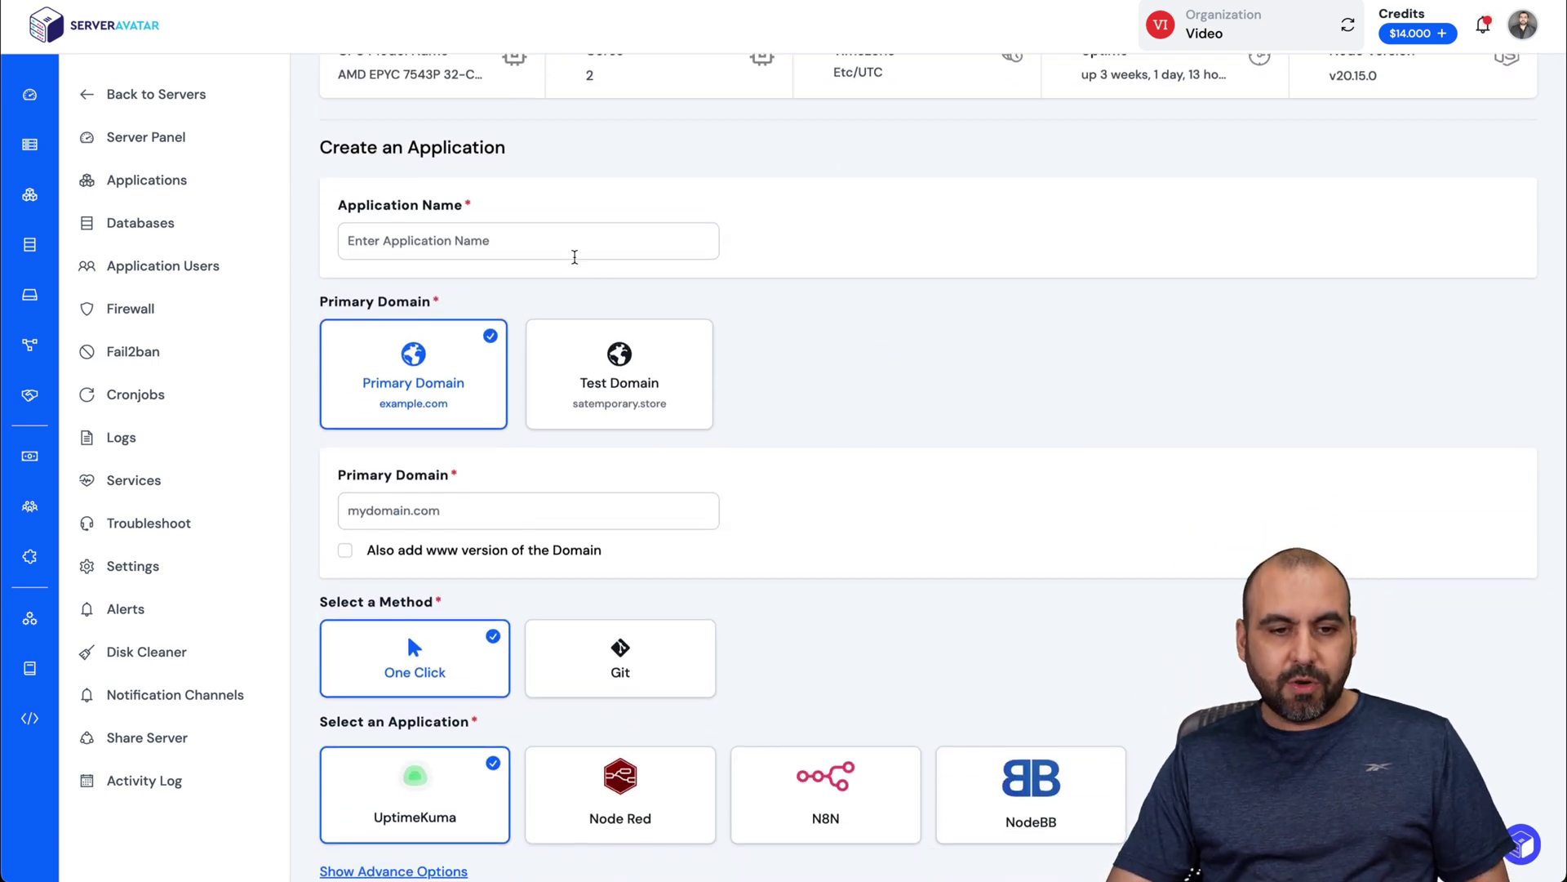
Step: Name the application and use the temporary test domain nodered2
{"action": "left_click", "coordinate": [575, 257]}
{"action": "type", "text": "nodered2"}
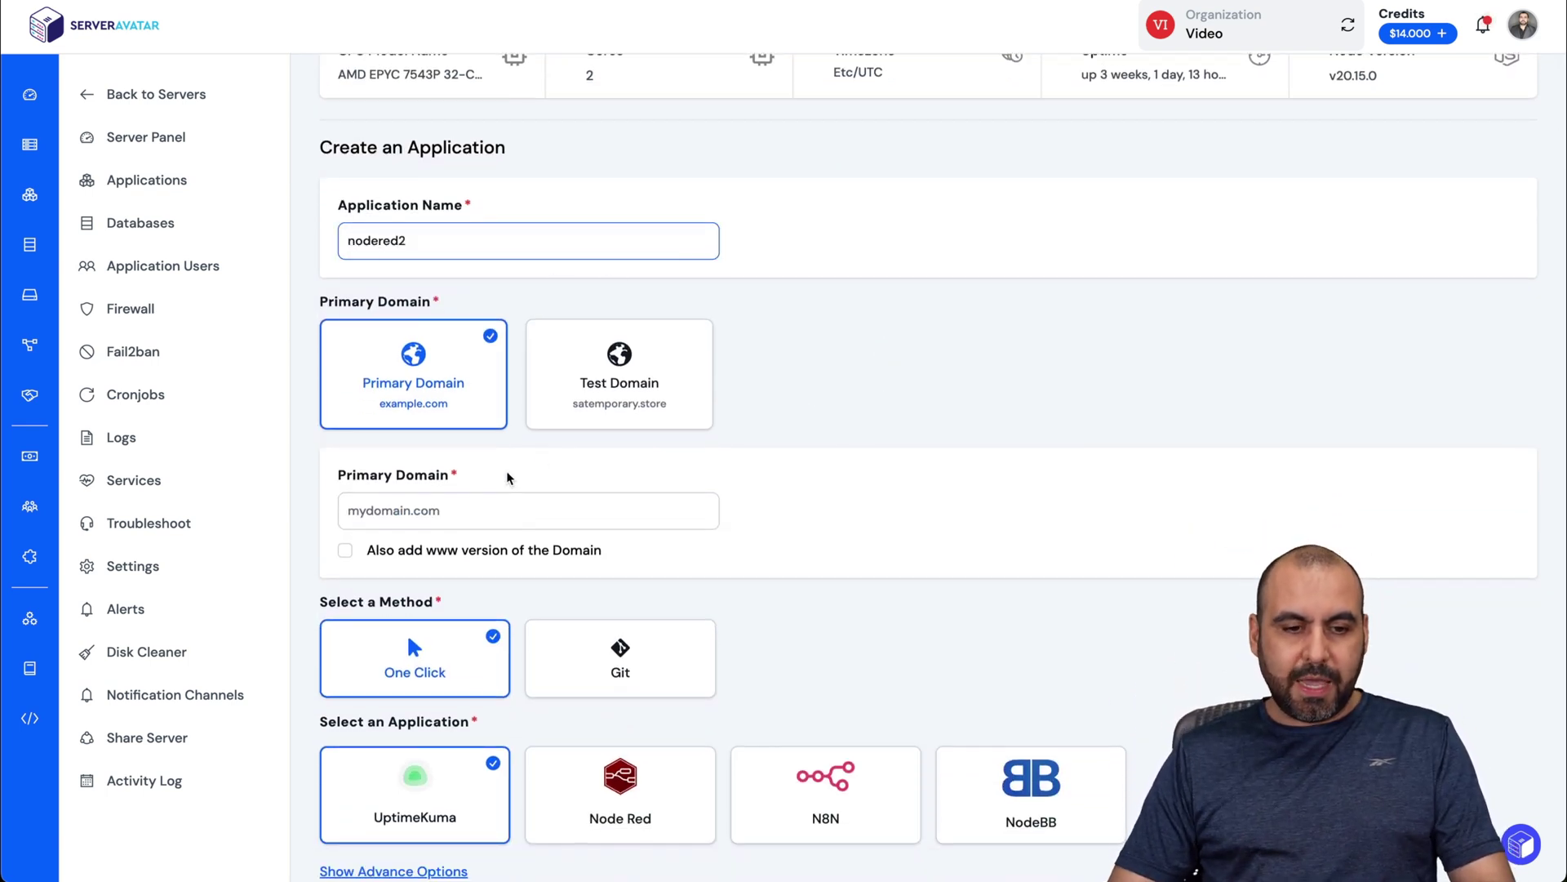
{"action": "left_click", "coordinate": [466, 506]}
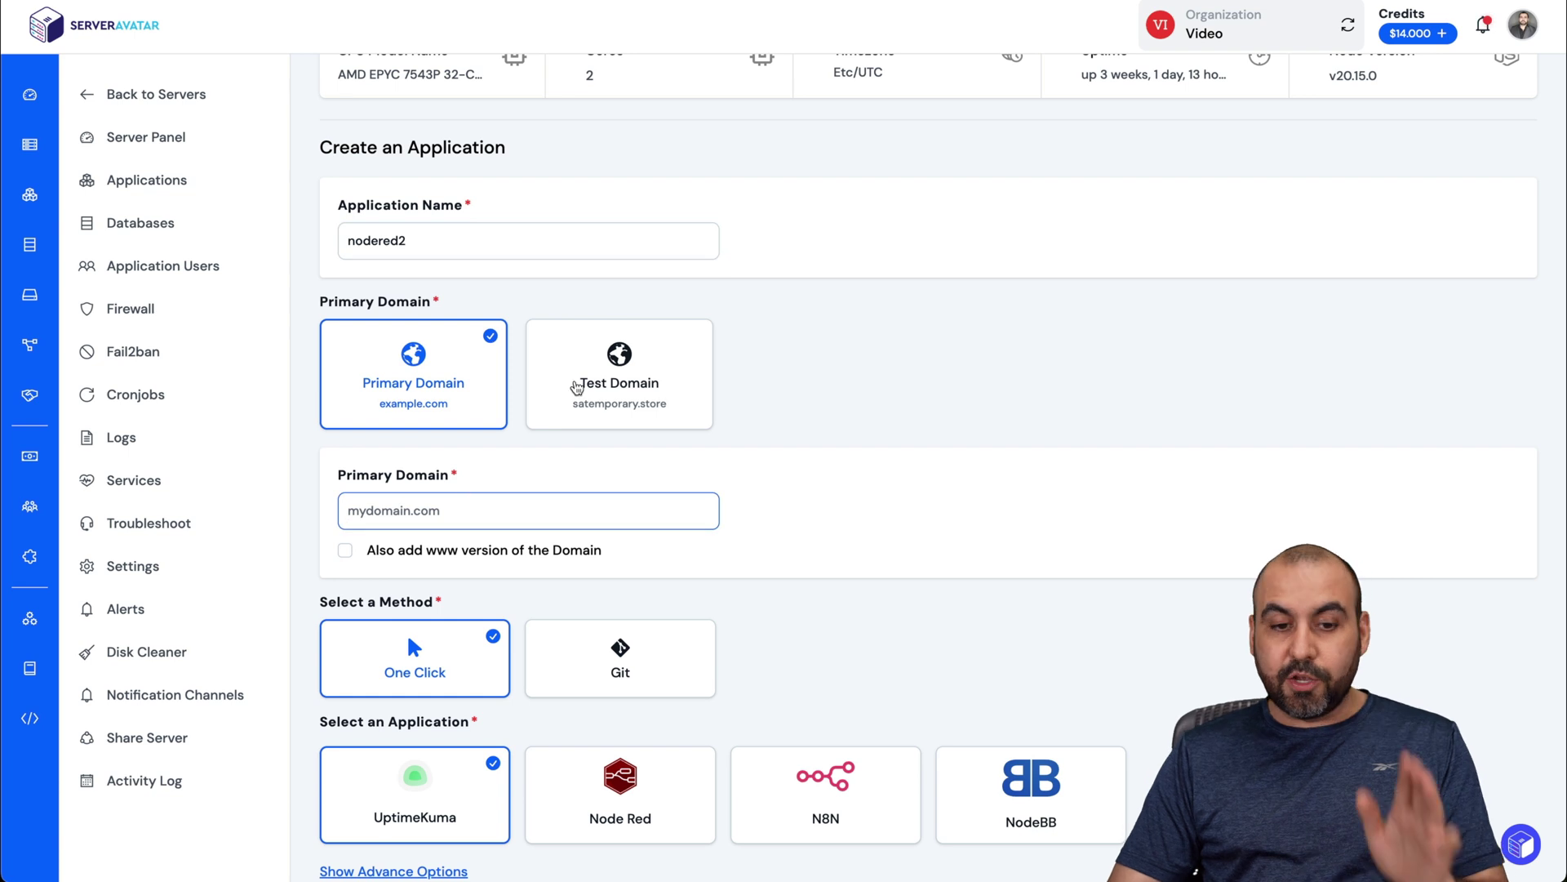
{"action": "left_click", "coordinate": [614, 382]}
{"action": "scroll", "coordinate": [491, 479], "scroll_direction": "down", "scroll_amount": 1}
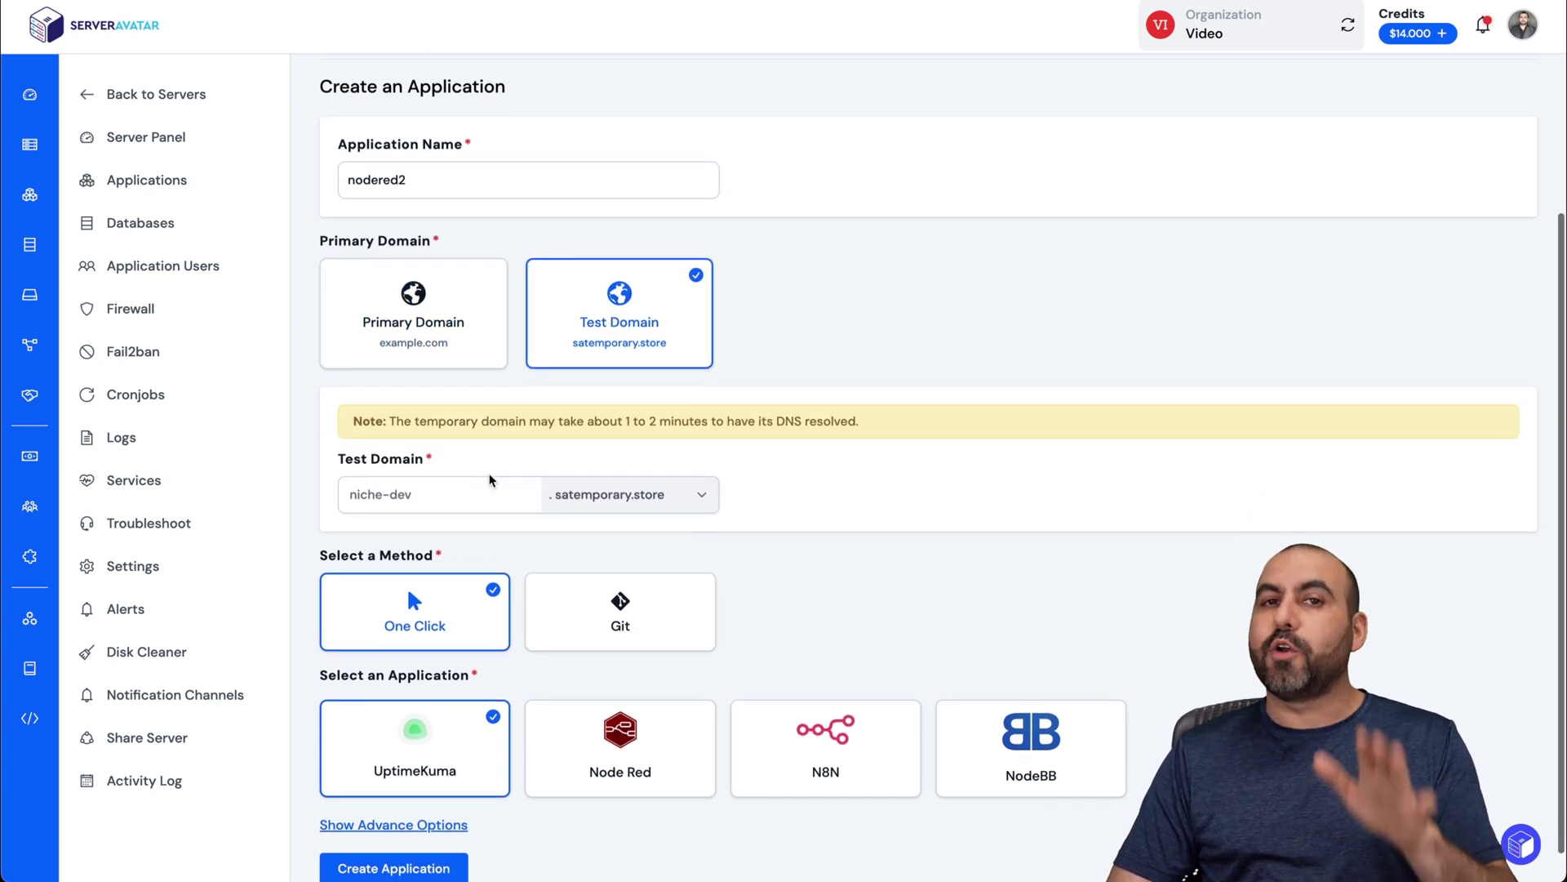
{"action": "left_click", "coordinate": [490, 479]}
{"action": "type", "text": "nod"}
{"action": "key", "text": "BackSpace"}
{"action": "key", "text": "BackSpace"}
{"action": "key", "text": "BackSpace"}
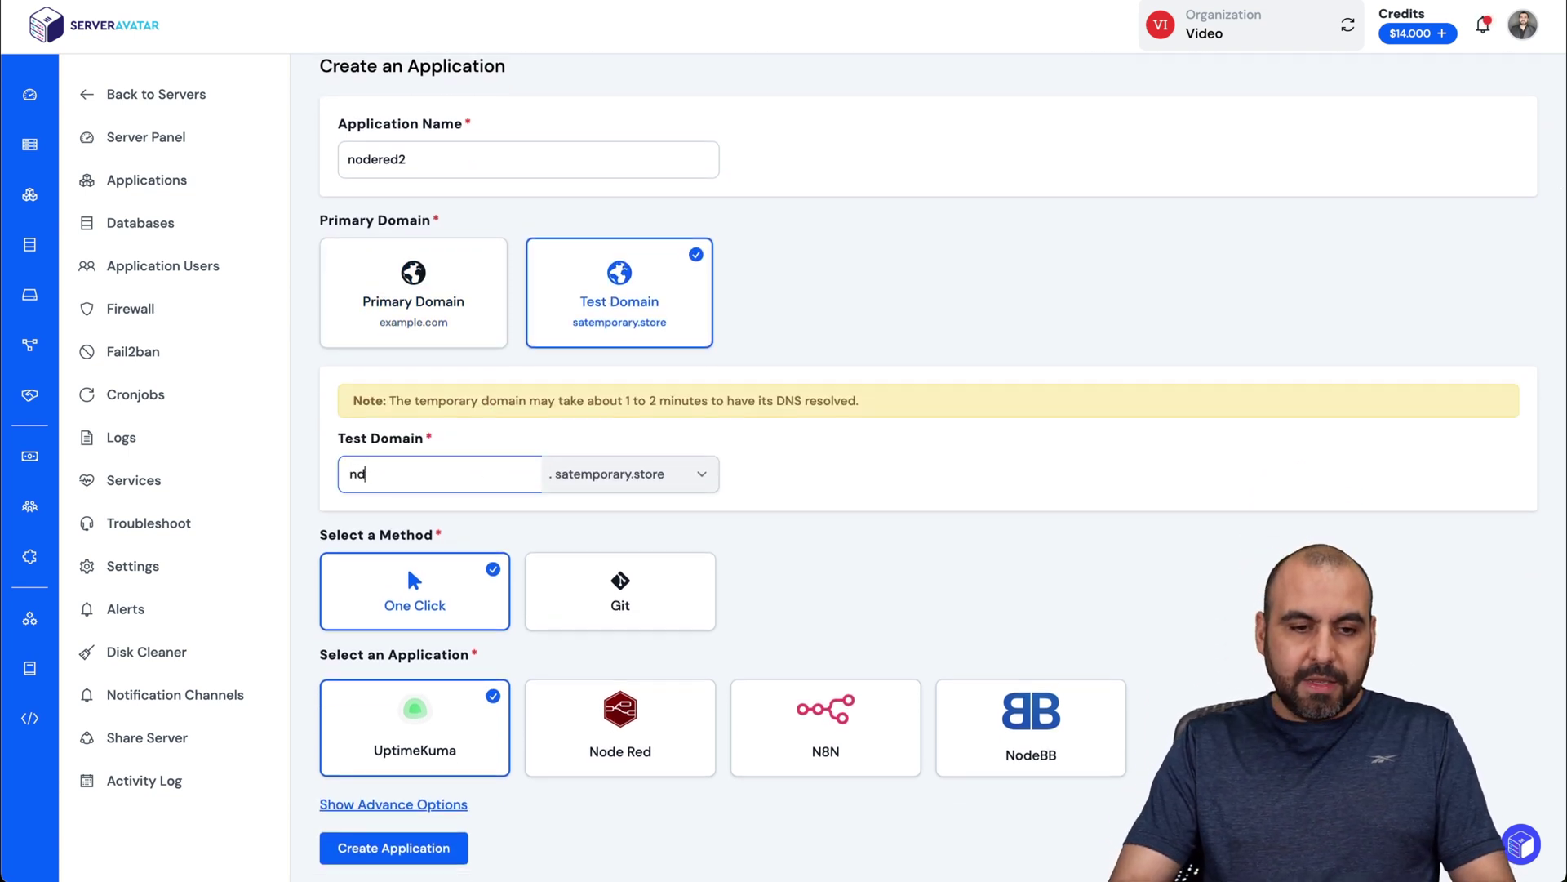
{"action": "type", "text": "node"}
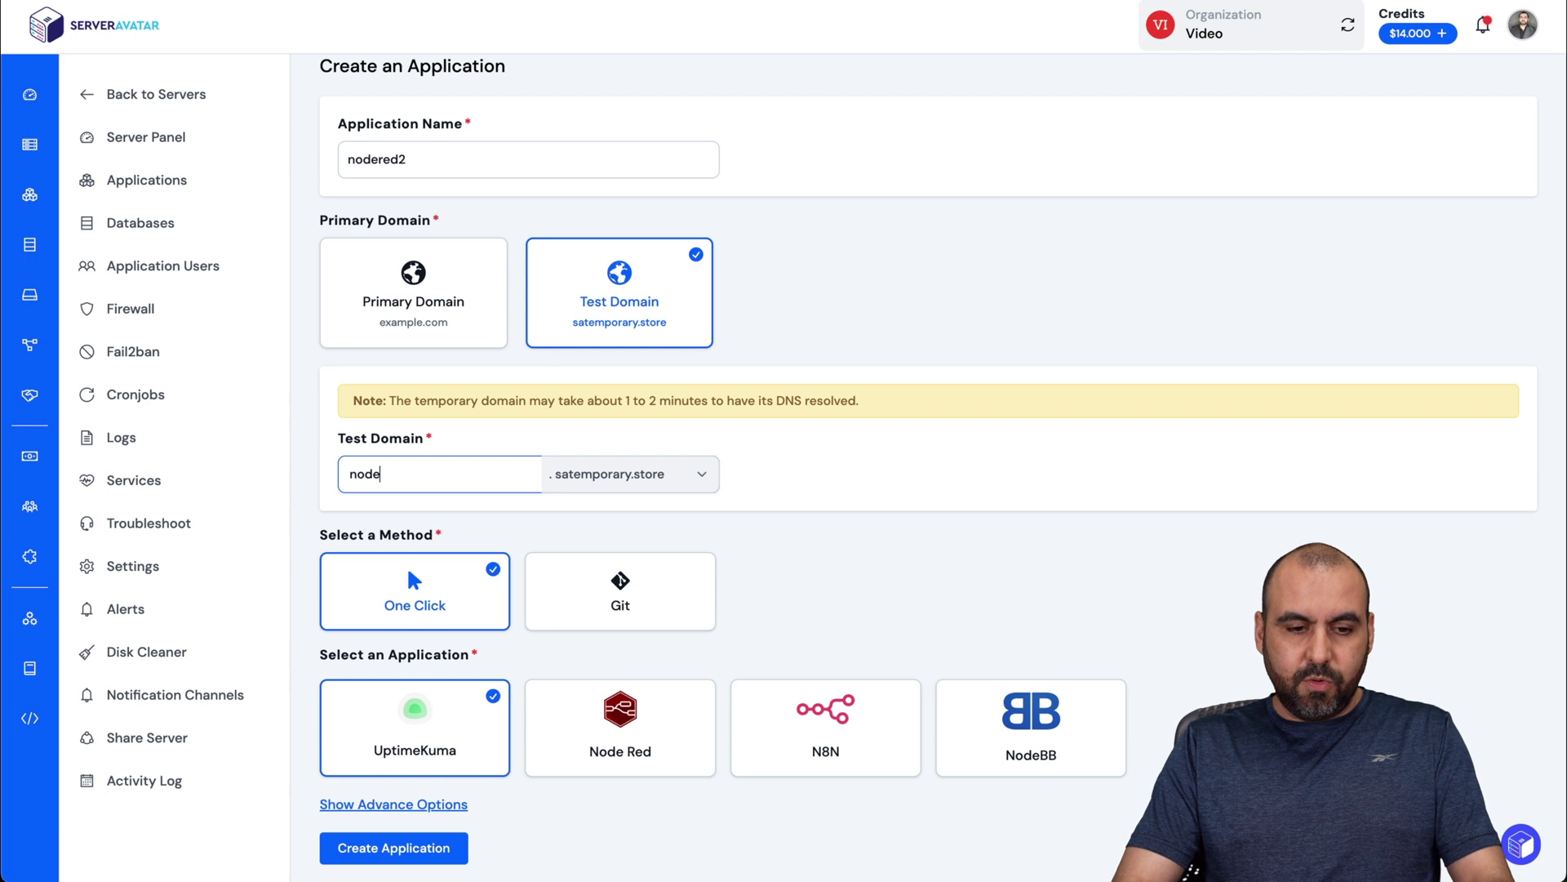
{"action": "type", "text": "red2"}
{"action": "scroll", "coordinate": [601, 736], "scroll_direction": "down", "scroll_amount": 1}
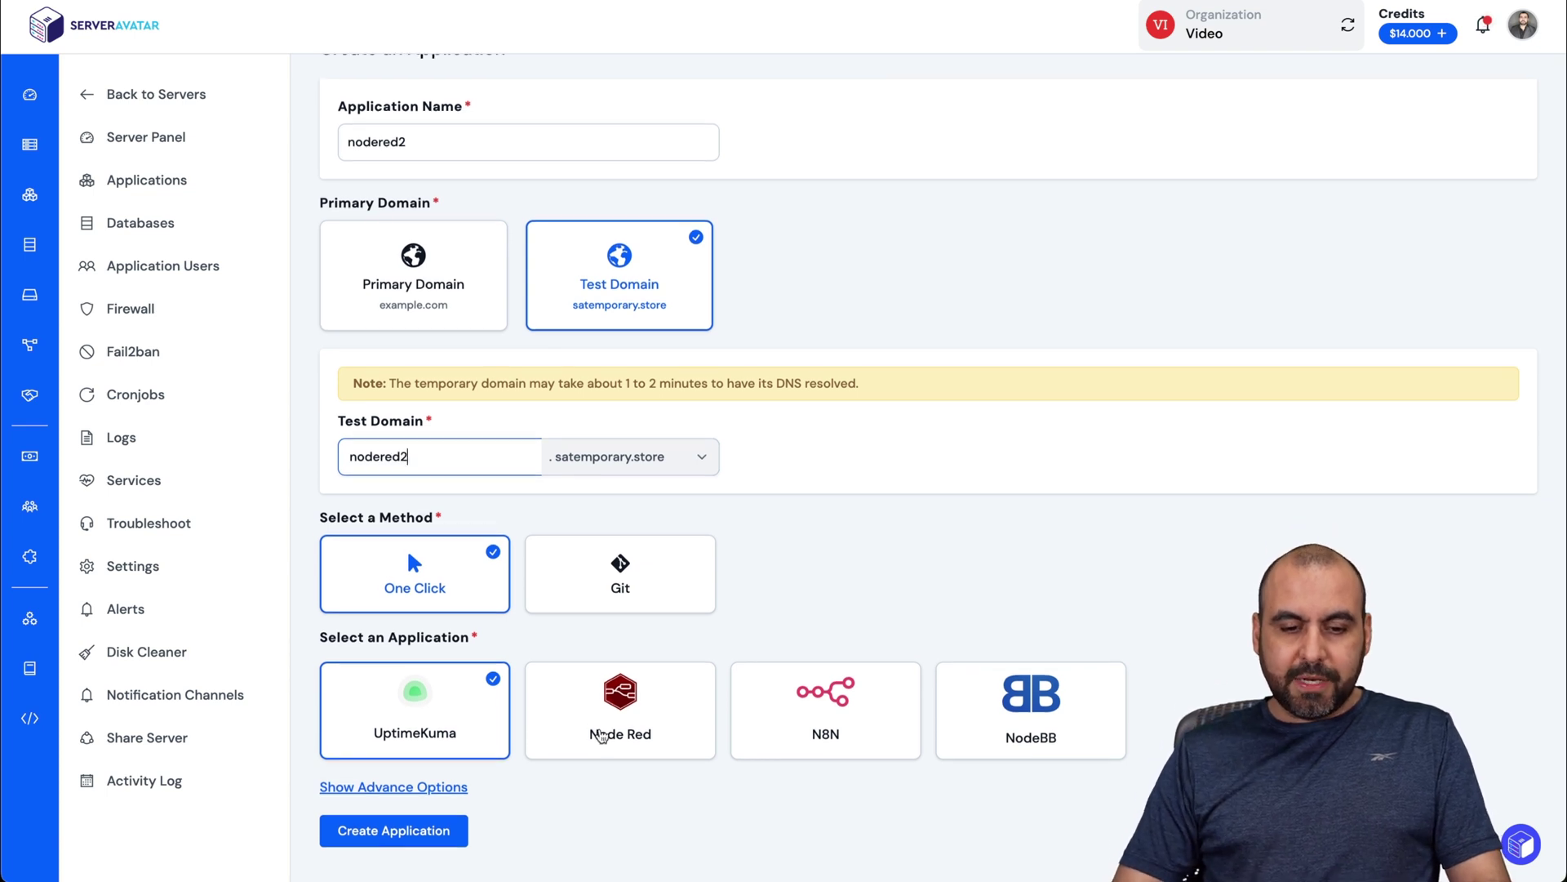
Step: Select the Node Red one-click app, enter the login username and password, and create it
{"action": "left_click", "coordinate": [602, 736]}
{"action": "scroll", "coordinate": [602, 737], "scroll_direction": "down", "scroll_amount": 2}
{"action": "left_click", "coordinate": [593, 718]}
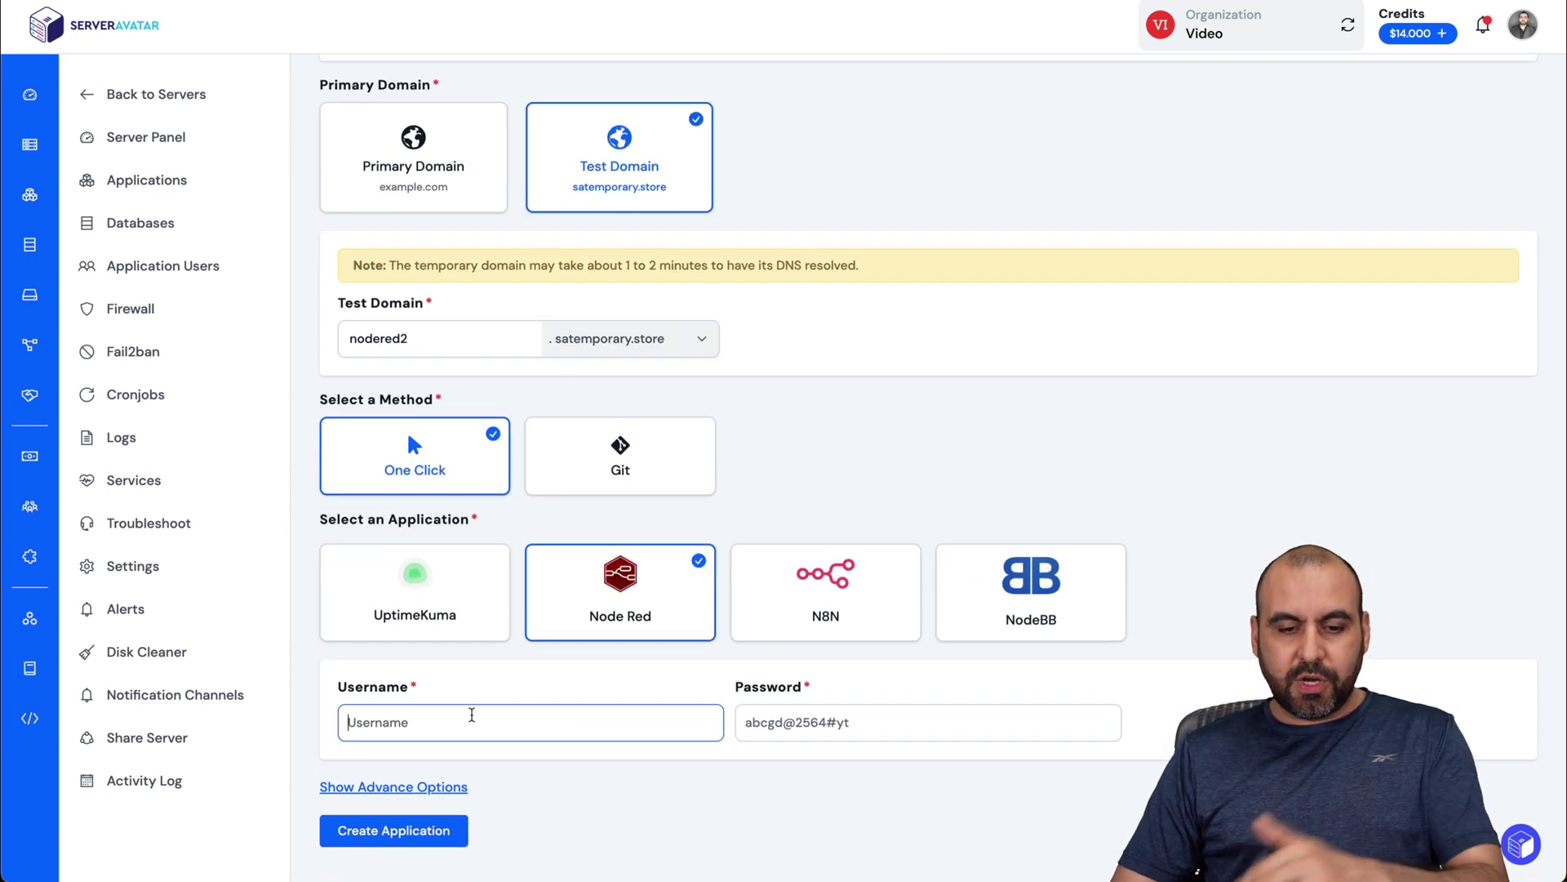
{"action": "type", "text": "nodered2"}
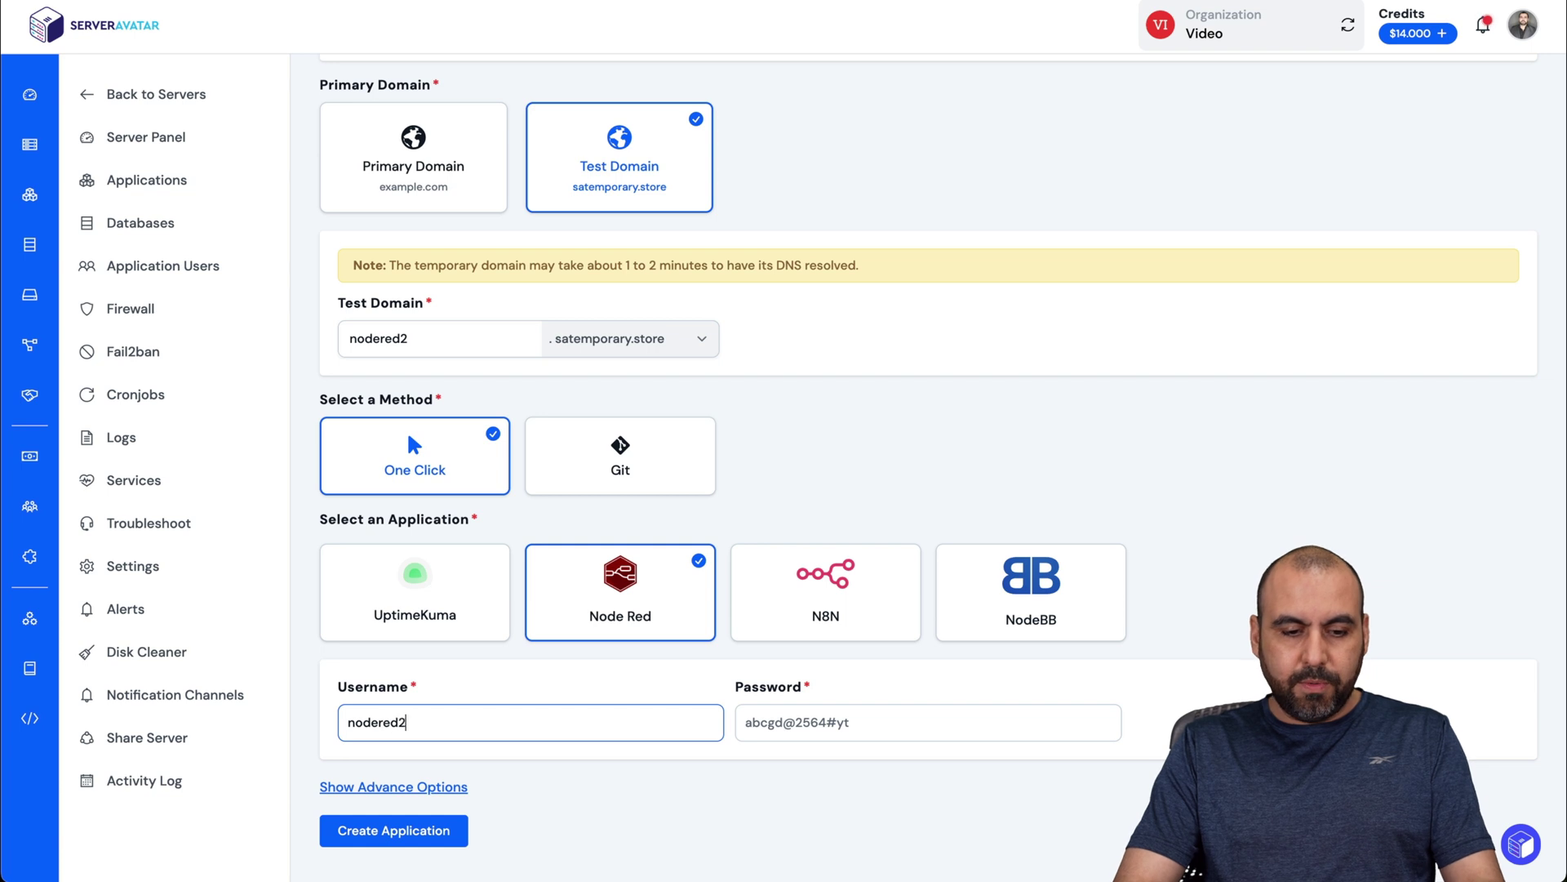
{"action": "key", "text": "Tab"}
{"action": "key", "text": "ctrl+v"}
{"action": "left_click", "coordinate": [383, 831]}
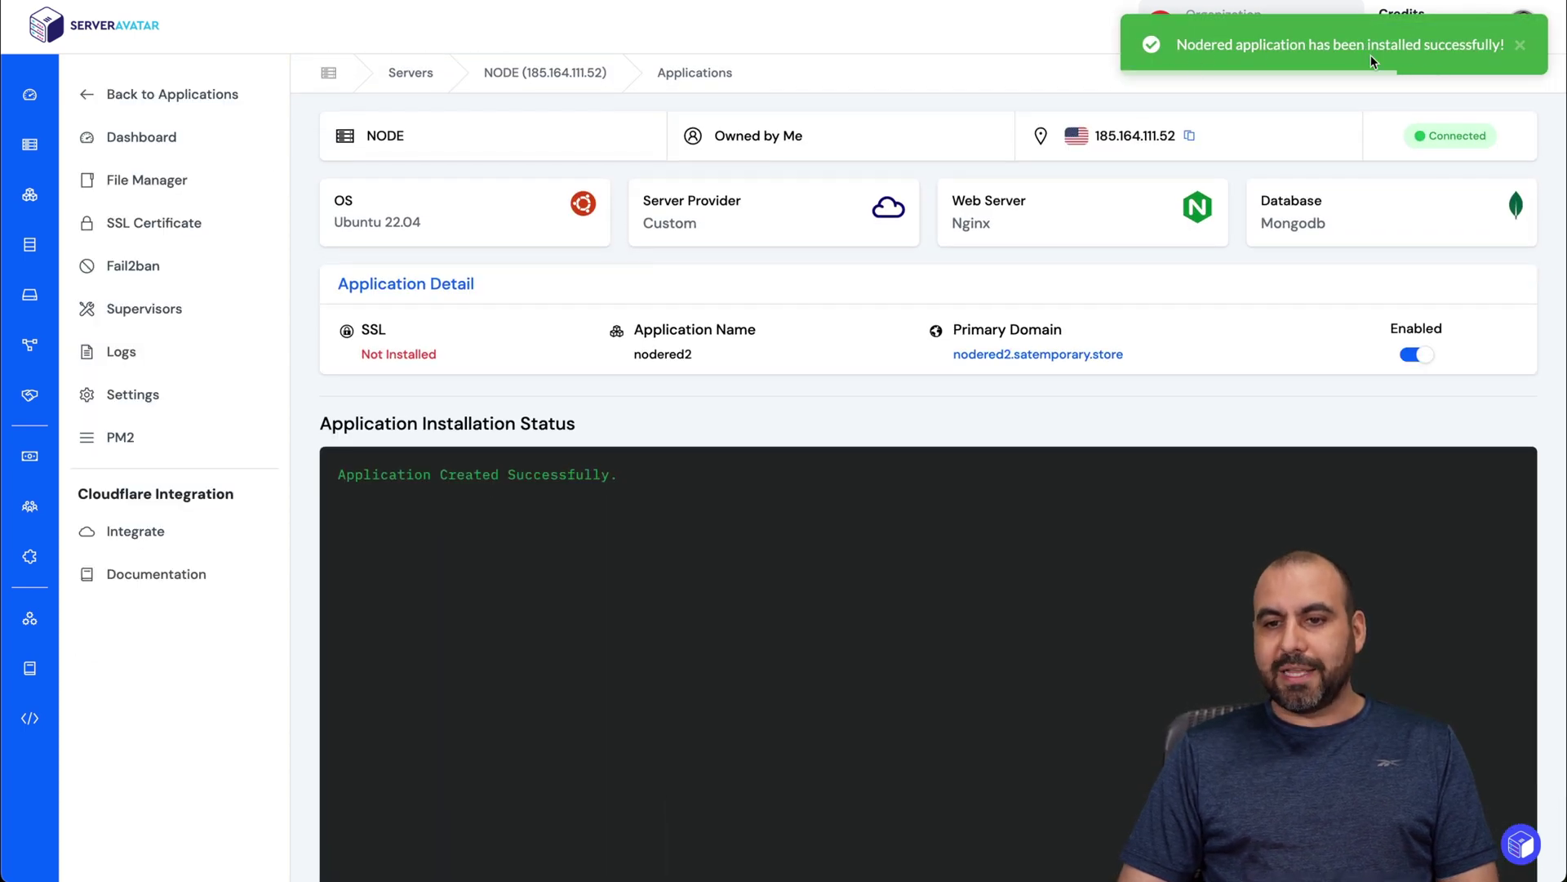
Step: Wait for nodered2 to install and open its domain's Node-RED login page
{"action": "scroll", "coordinate": [918, 558], "scroll_direction": "down", "scroll_amount": 2}
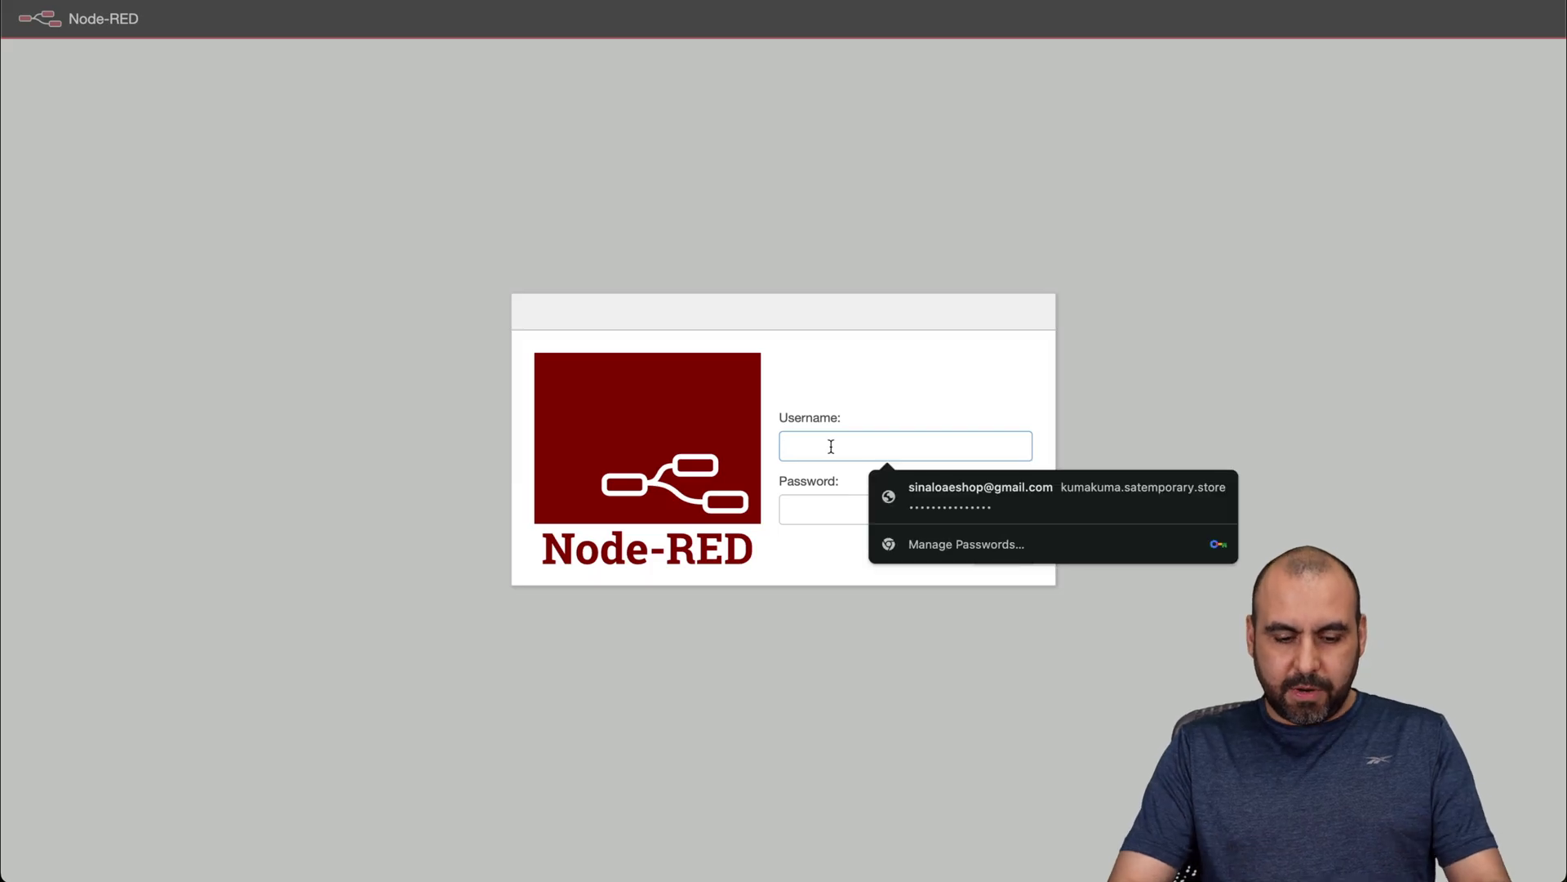
Step: Log in to Node-RED, dismiss the save-password prompt, and close the welcome tour
{"action": "type", "text": "nodered2"}
{"action": "key", "text": "Tab"}
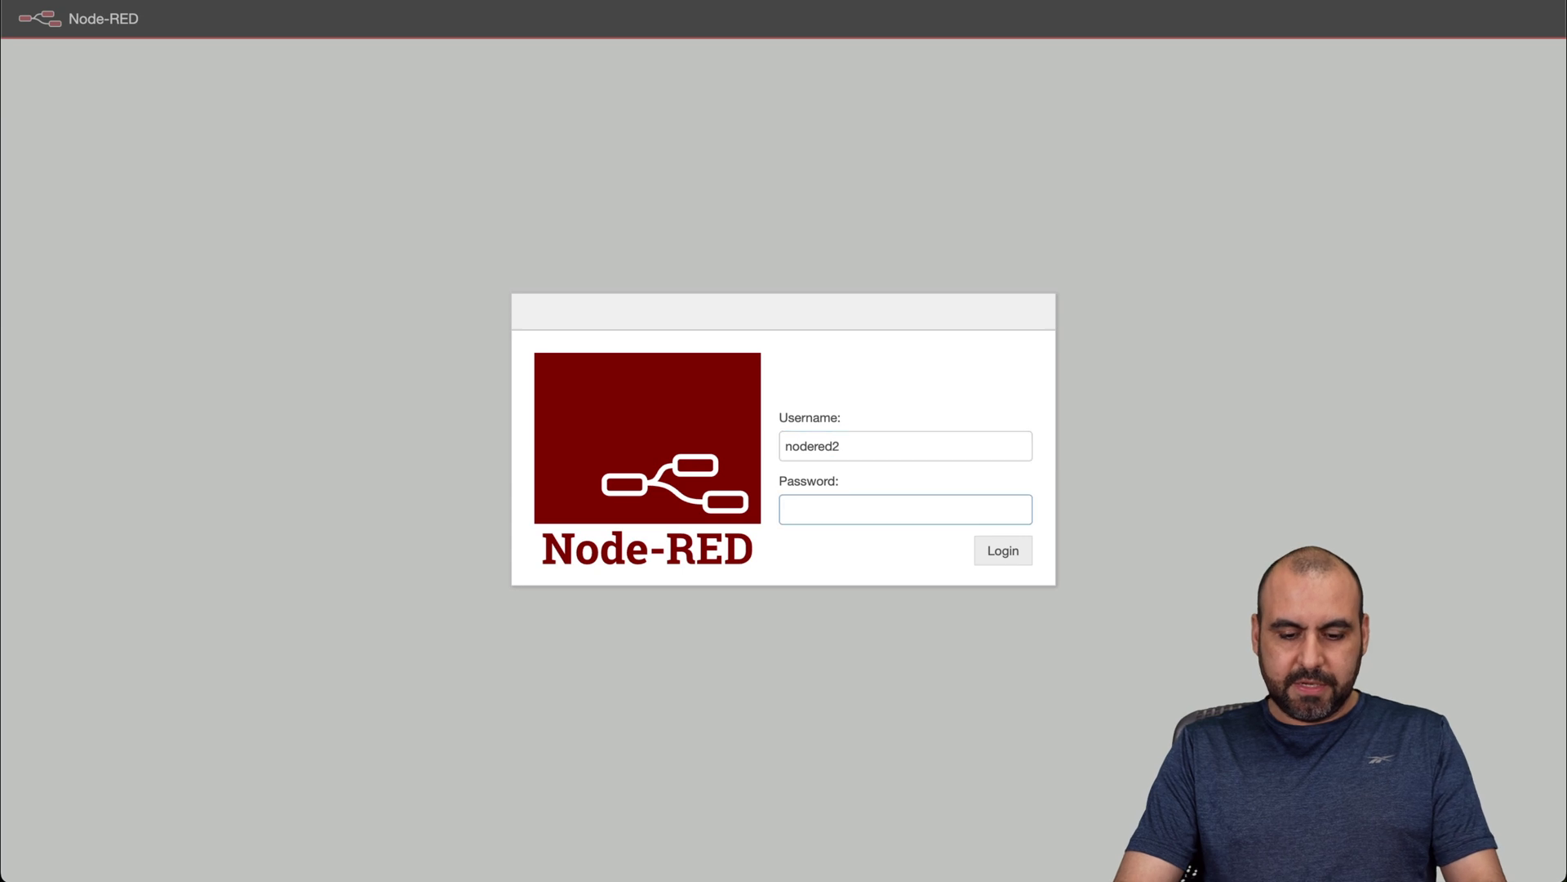
{"action": "left_click", "coordinate": [1006, 549]}
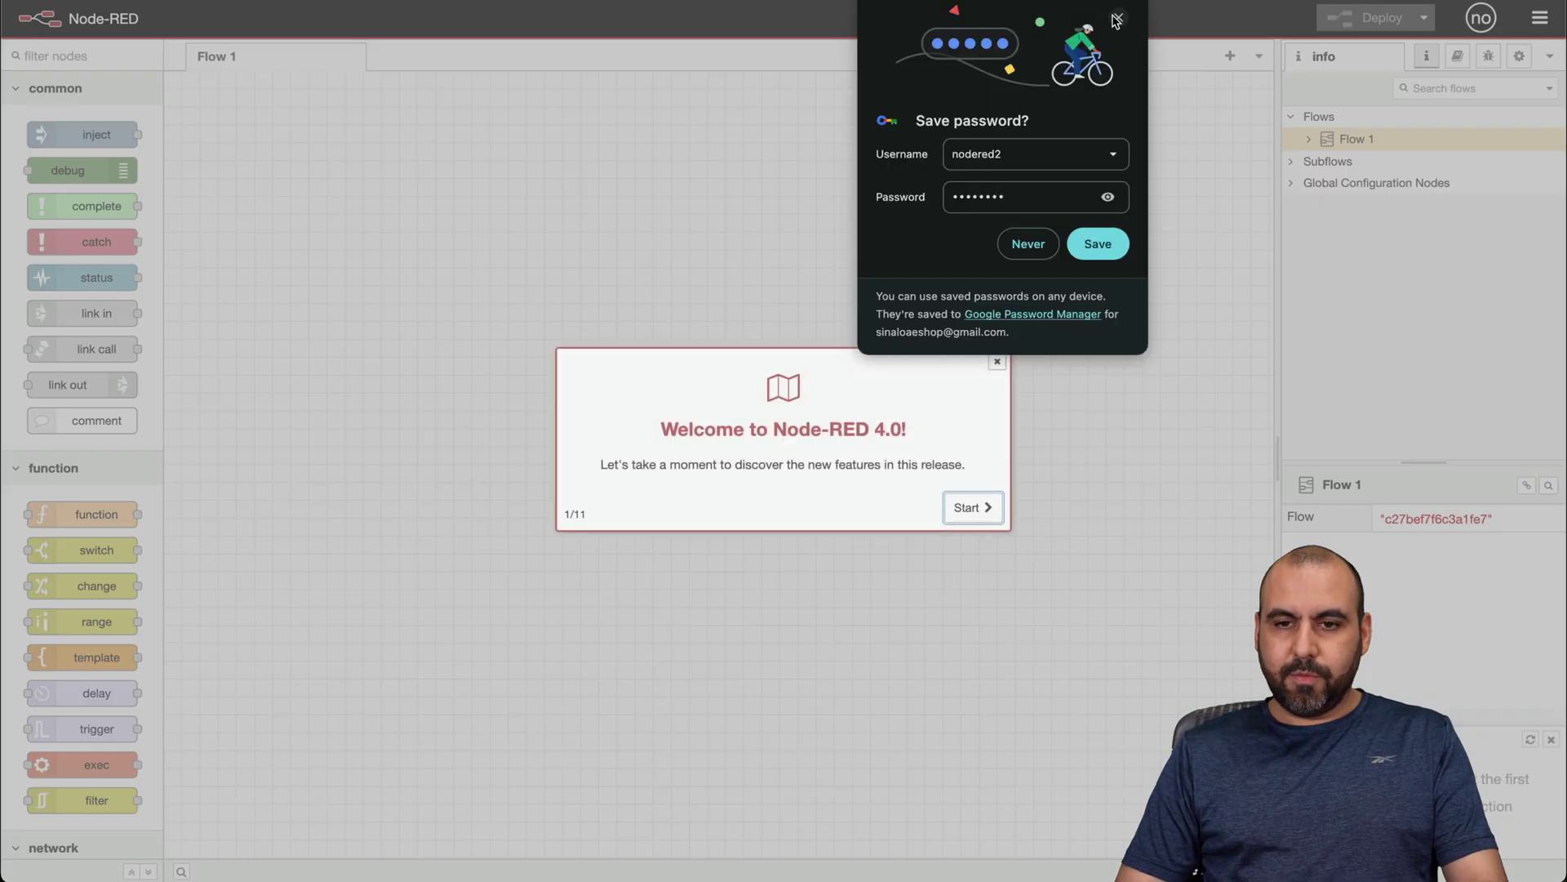
{"action": "left_click", "coordinate": [1116, 19]}
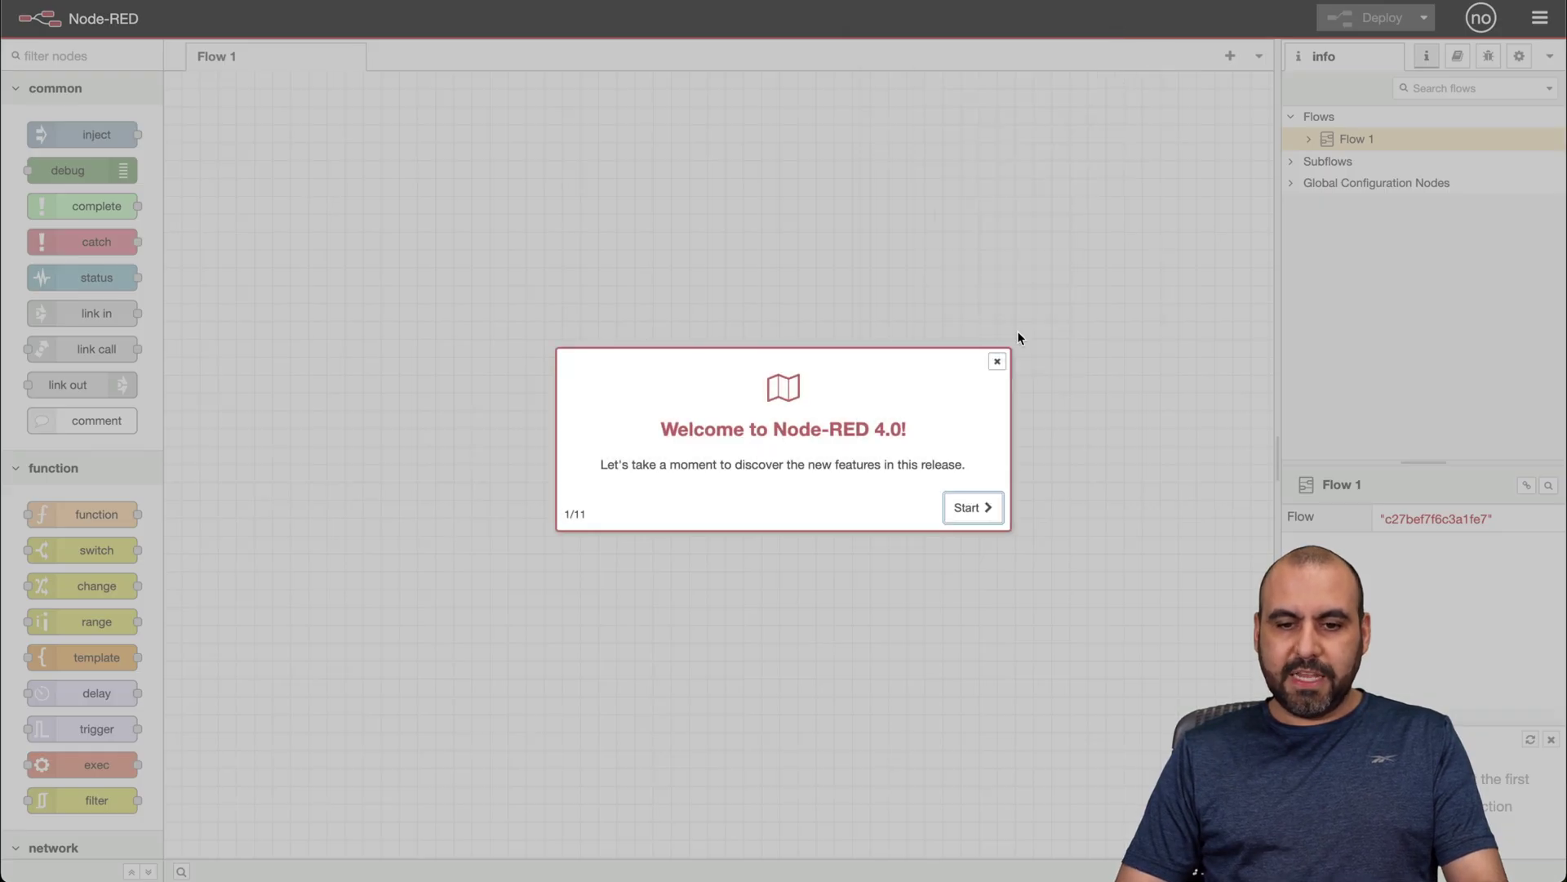
{"action": "left_click", "coordinate": [971, 505]}
{"action": "left_click", "coordinate": [966, 684]}
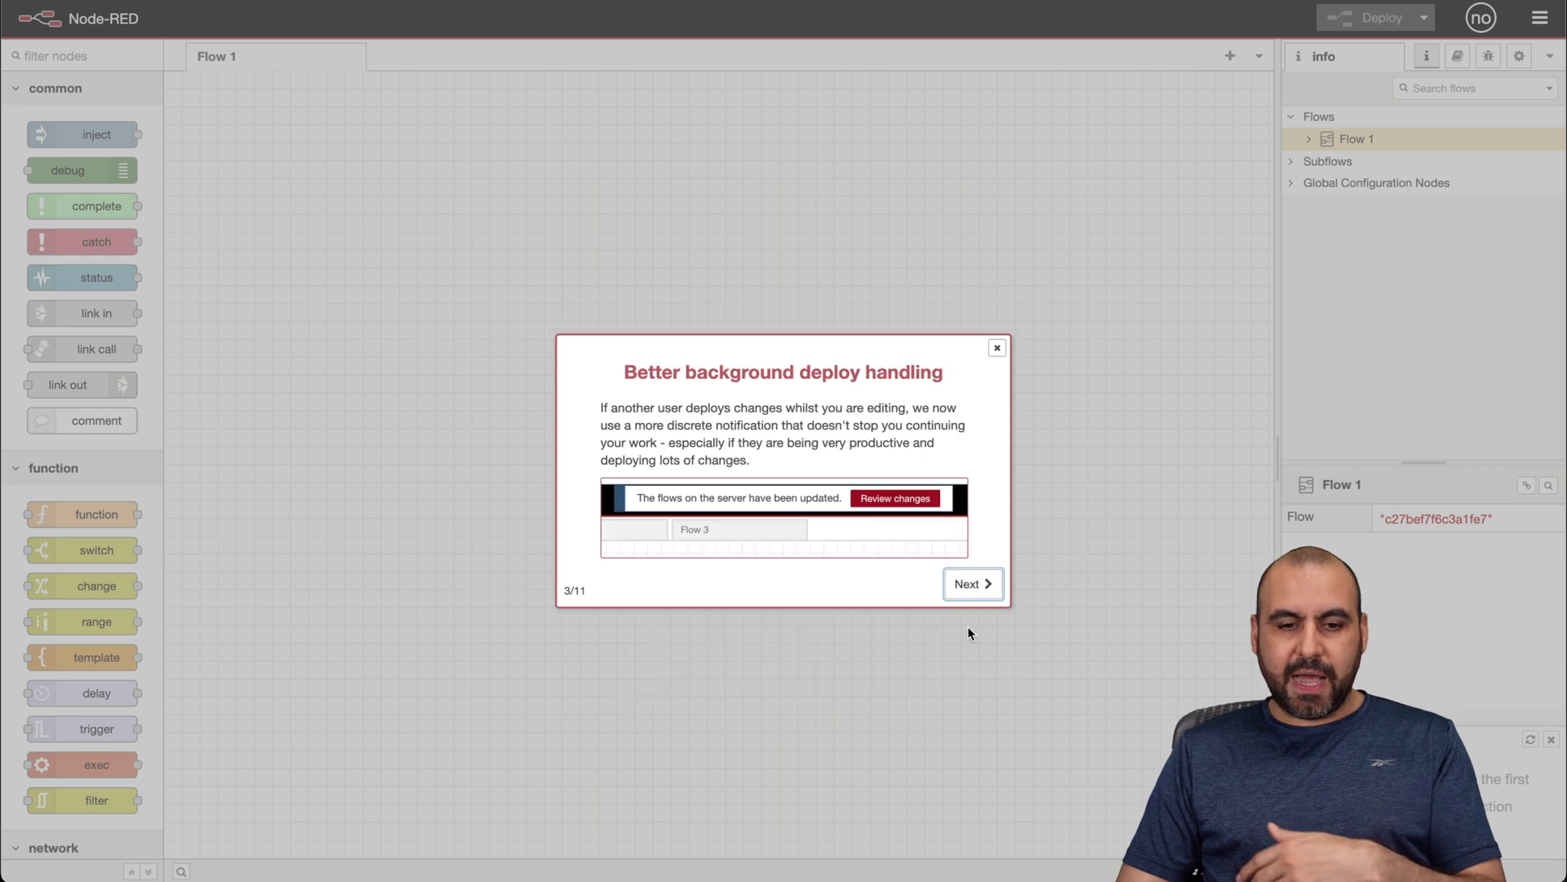
{"action": "left_click", "coordinate": [996, 348]}
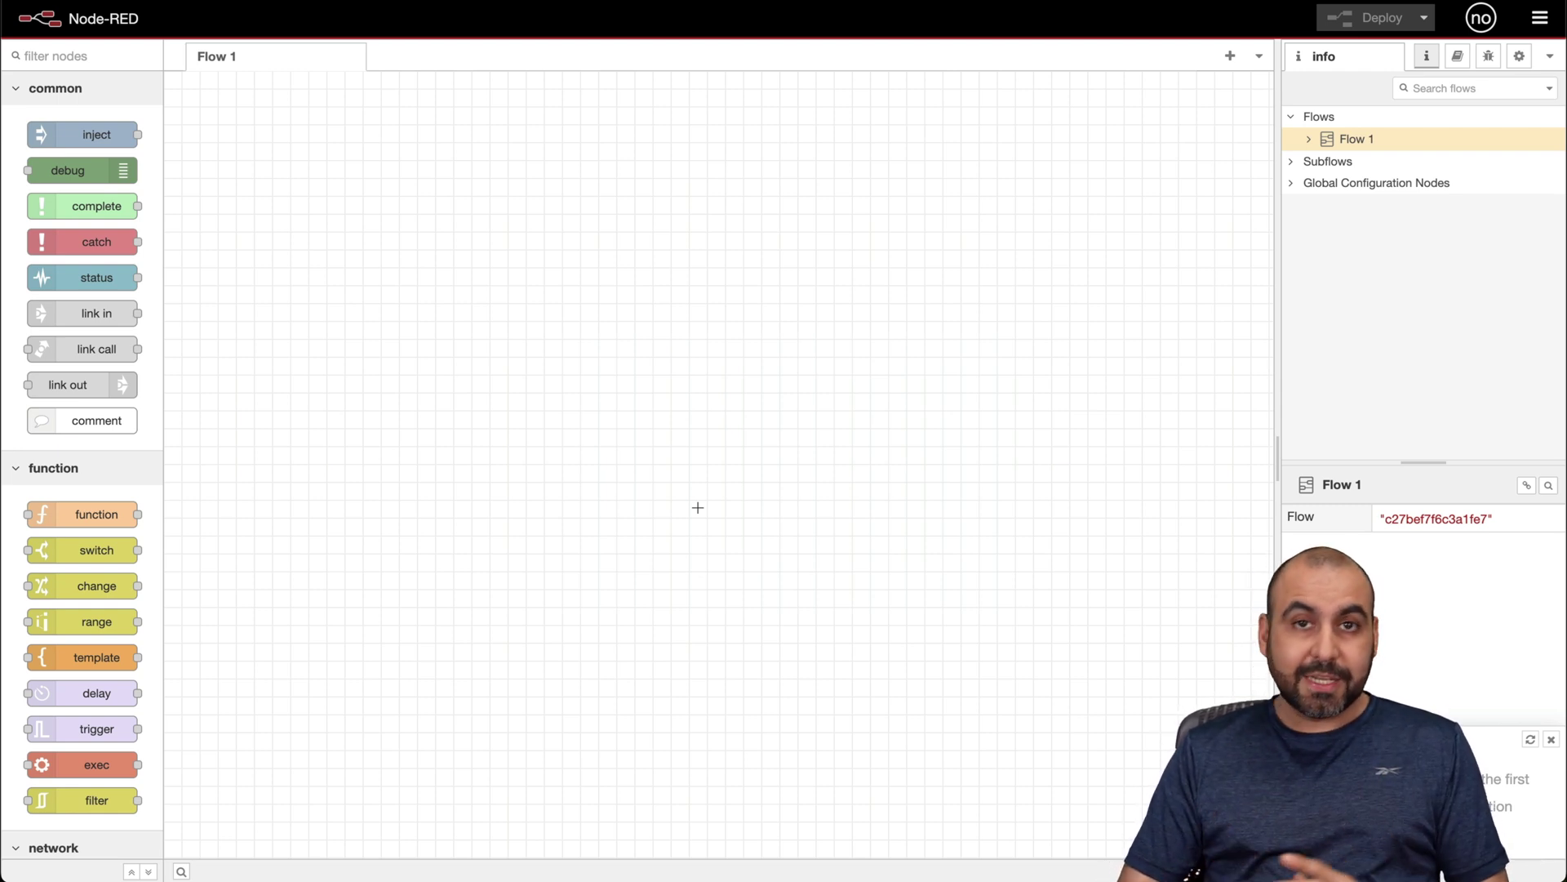
Step: Place two link in nodes, a debug, an inject timestamp, and a template node on Flow 1
{"action": "left_click_drag", "start_coordinate": [72, 313], "coordinate": [613, 348]}
{"action": "left_click_drag", "start_coordinate": [70, 313], "coordinate": [676, 323]}
{"action": "left_click_drag", "start_coordinate": [114, 171], "coordinate": [707, 176]}
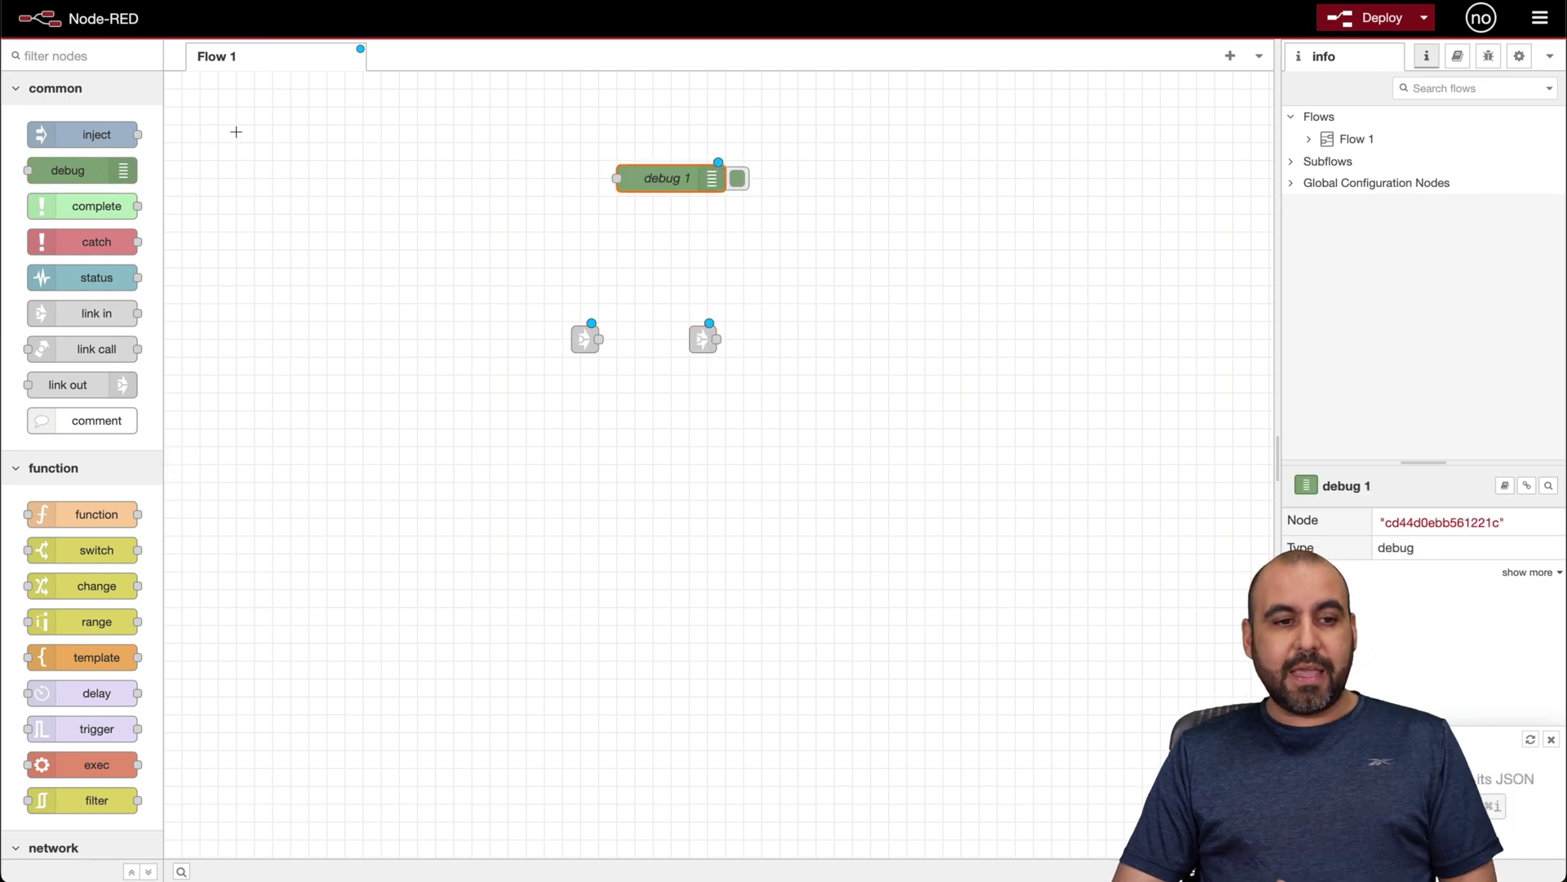
{"action": "left_click_drag", "start_coordinate": [114, 133], "coordinate": [581, 545]}
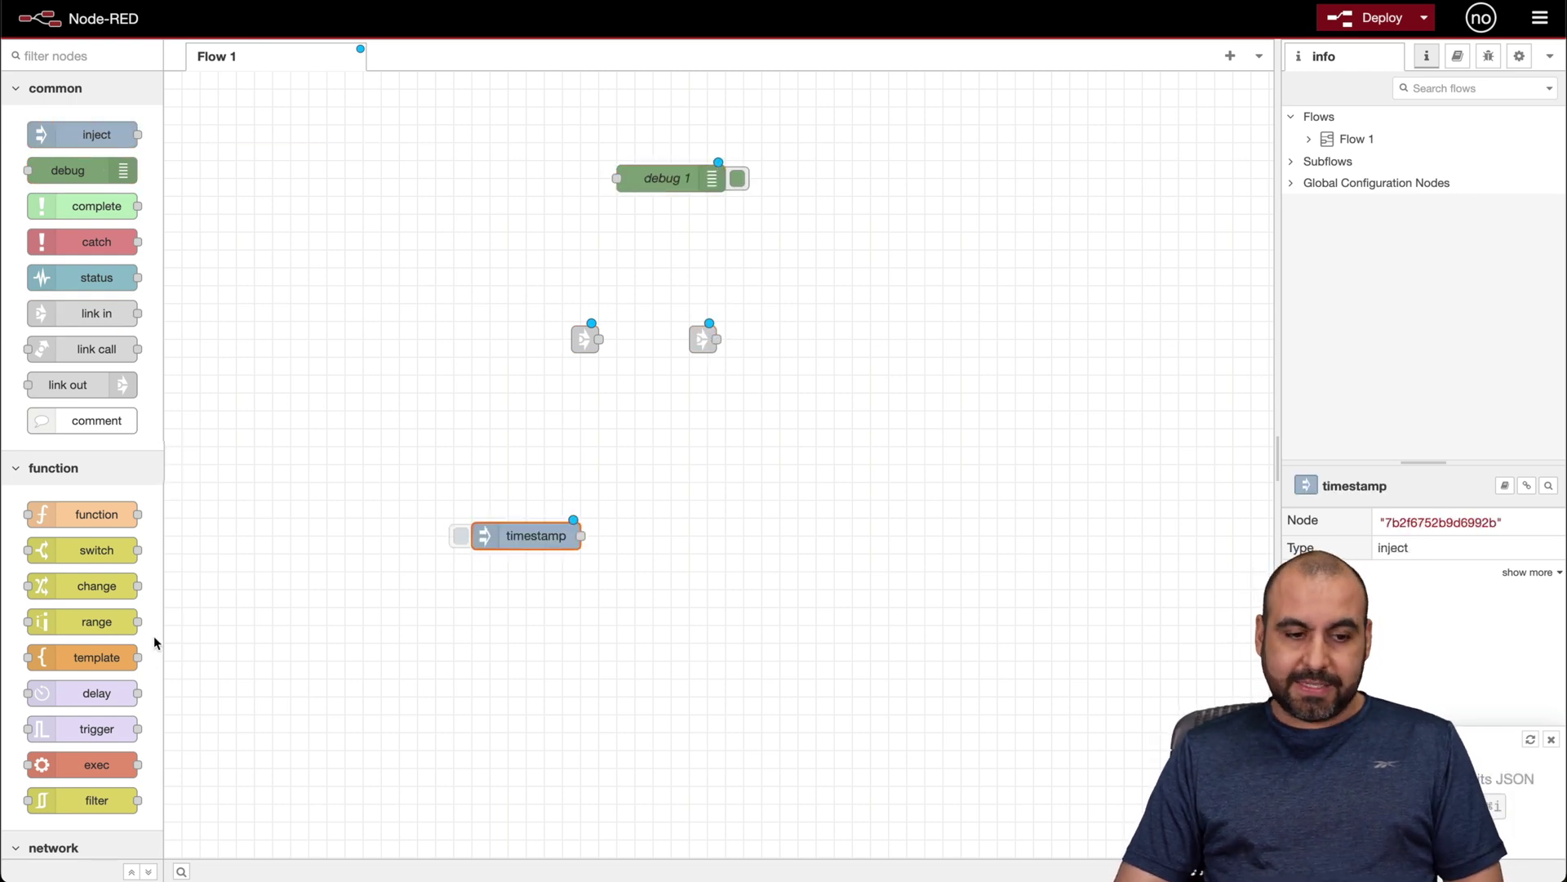
{"action": "left_click_drag", "start_coordinate": [96, 657], "coordinate": [450, 661]}
Step: Chain a switch node after timestamp and a set msg.payload change node after the switch
{"action": "left_click_drag", "start_coordinate": [580, 536], "coordinate": [788, 430]}
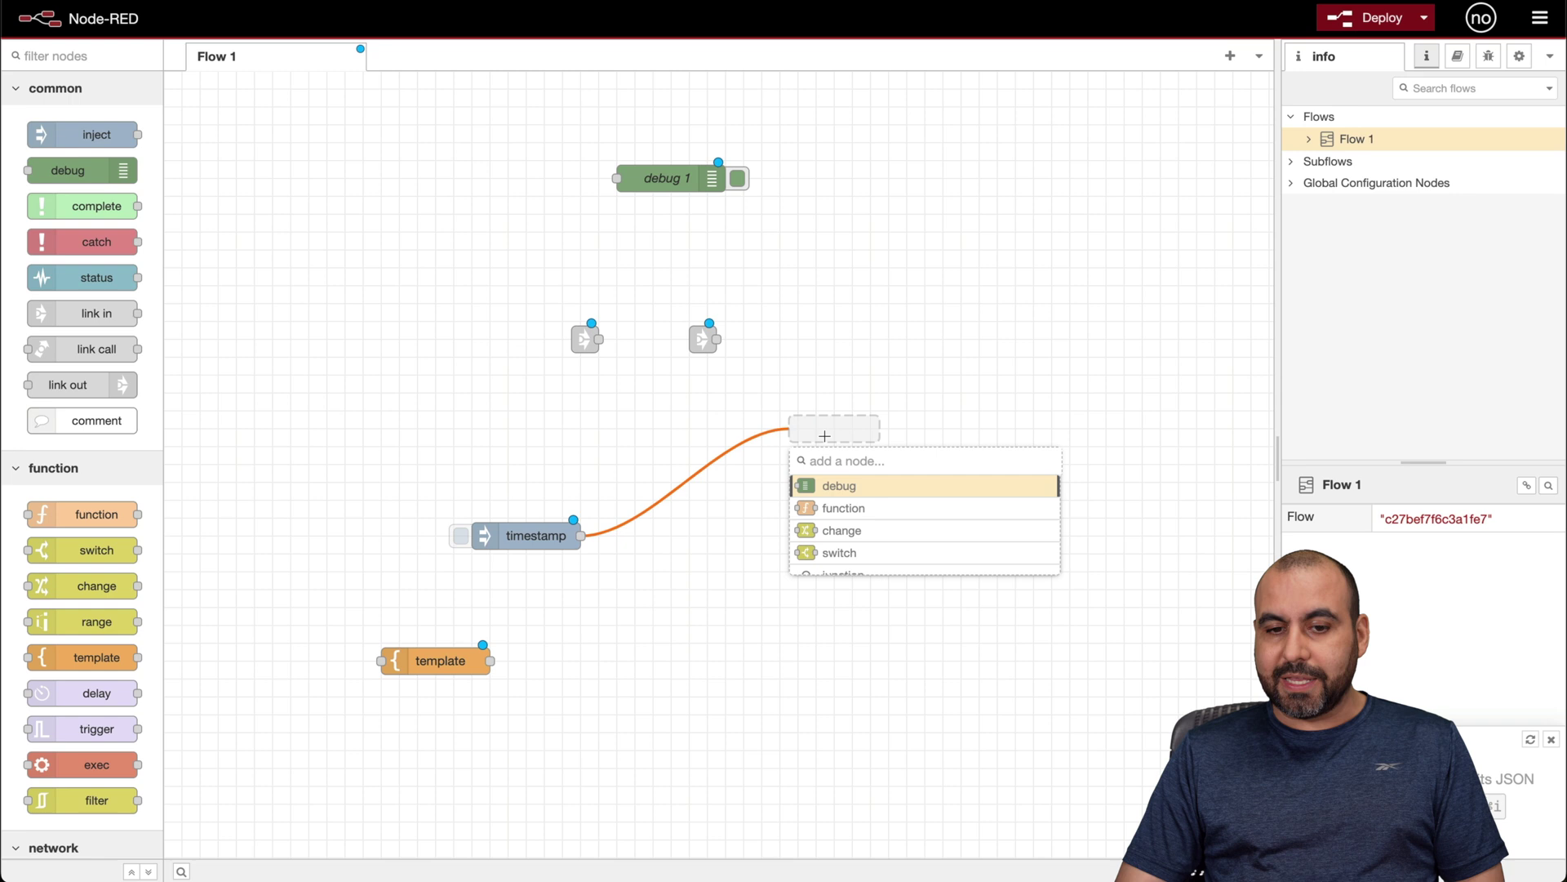
{"action": "left_click", "coordinate": [913, 558]}
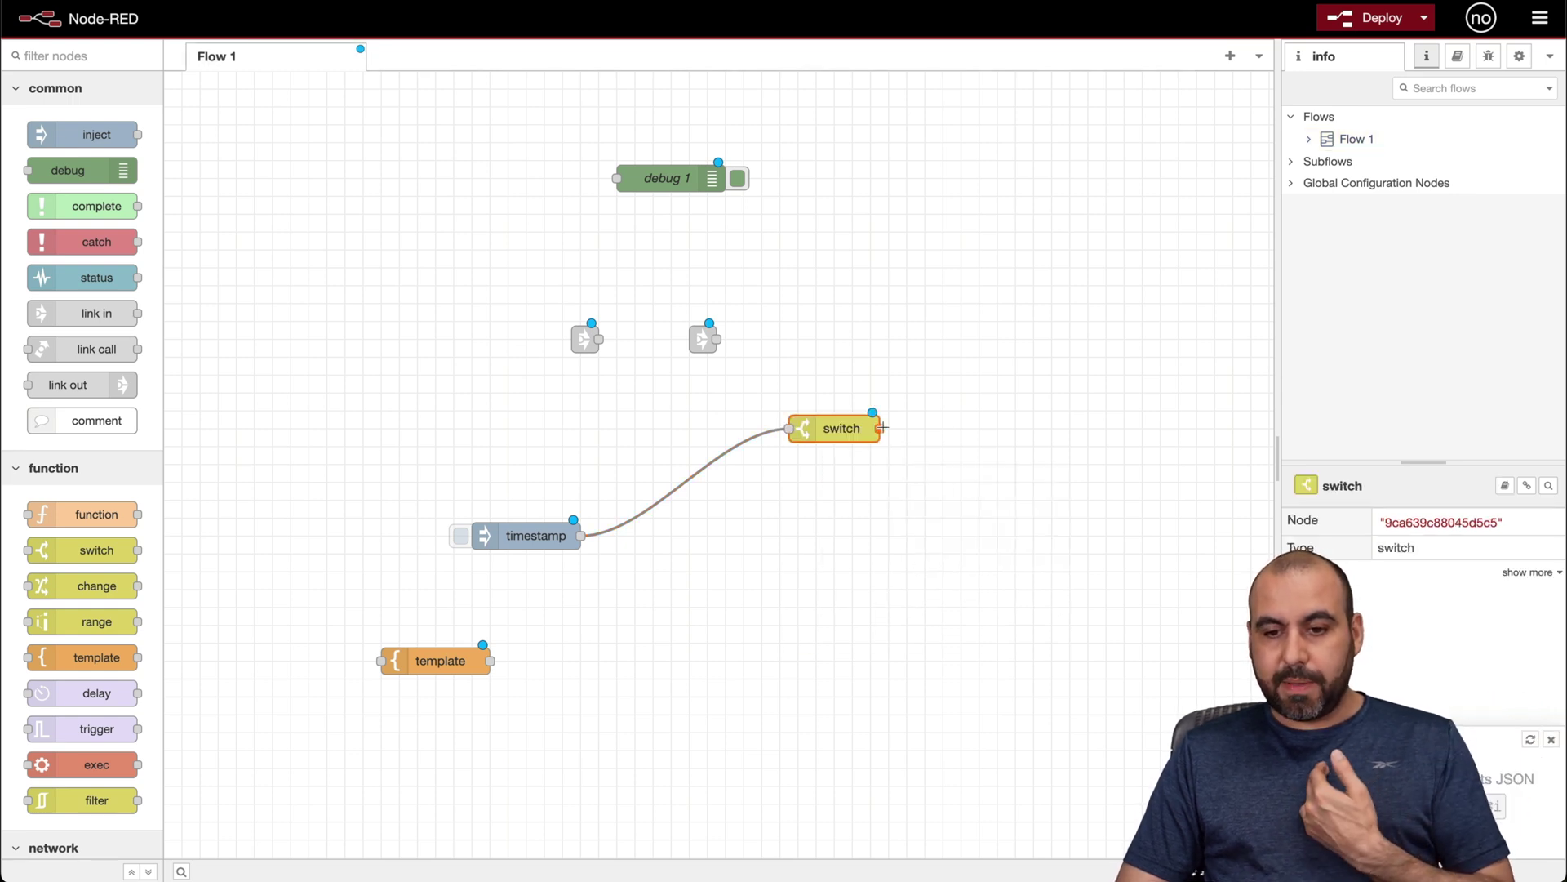
{"action": "left_click_drag", "start_coordinate": [882, 427], "coordinate": [1079, 428]}
{"action": "left_click", "coordinate": [1127, 618]}
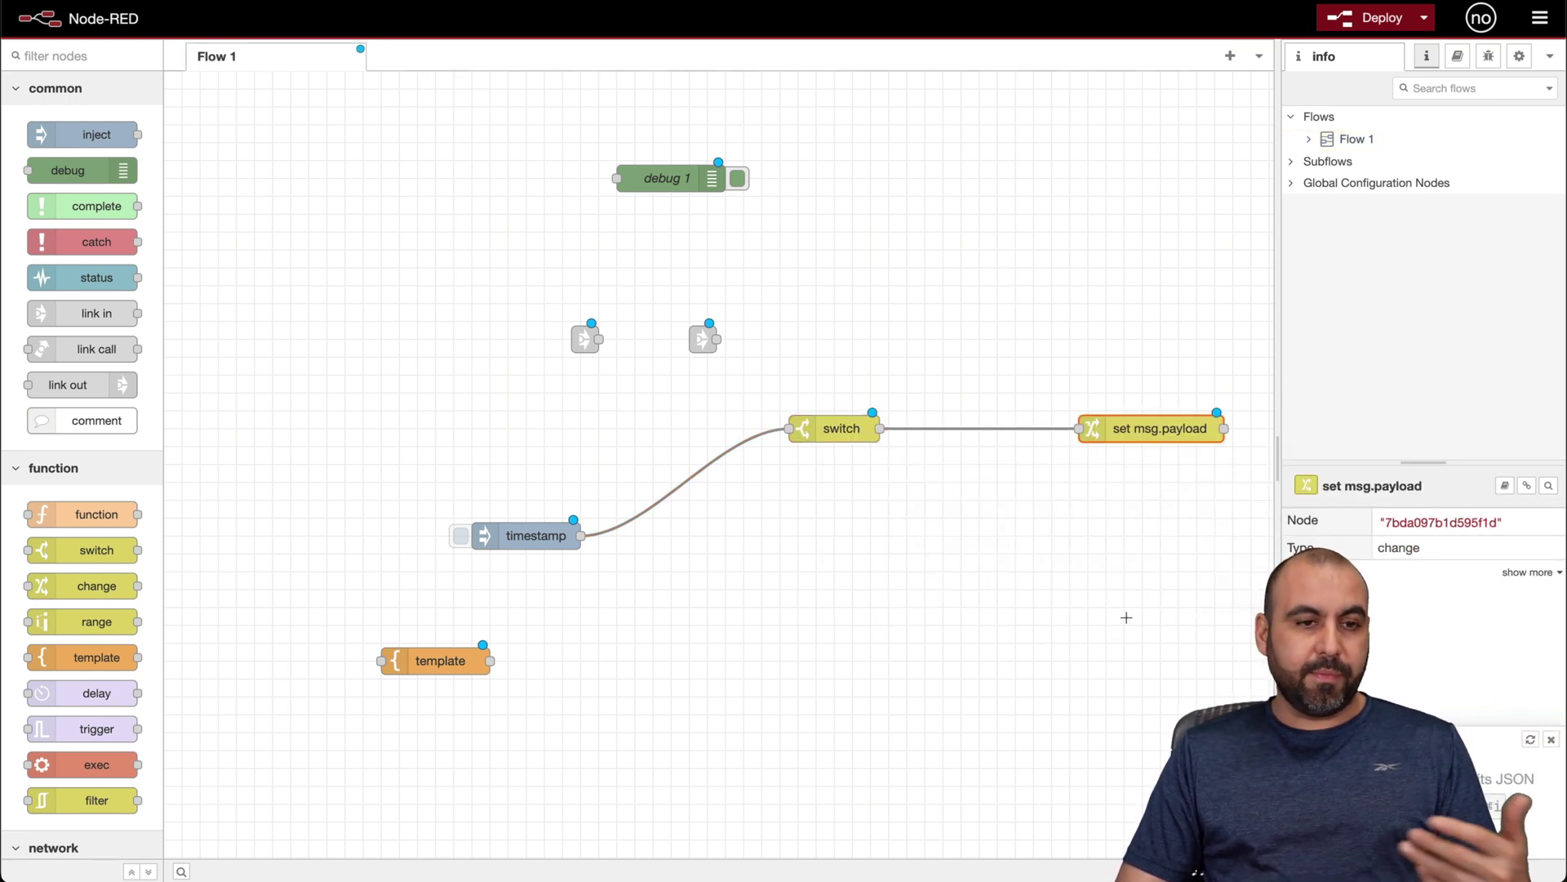